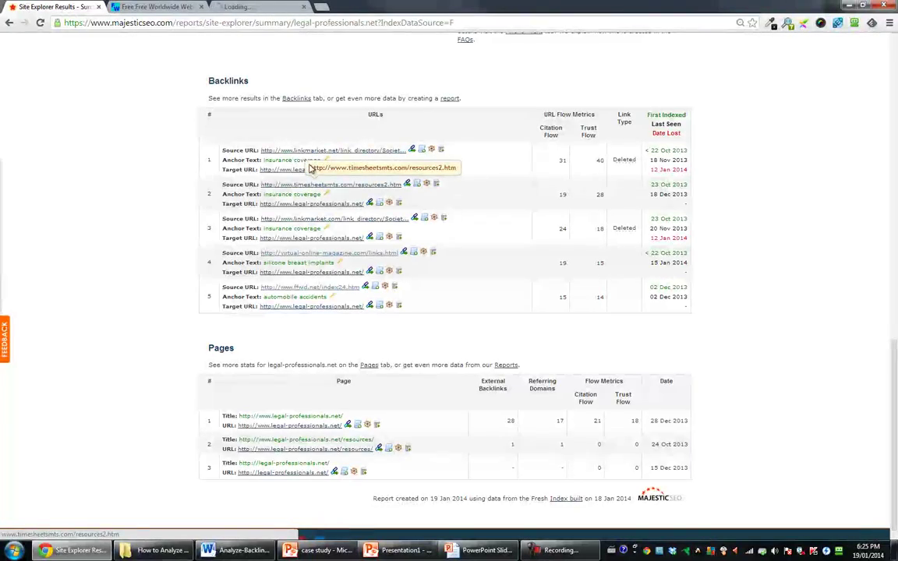
- Open the linkmarket.net backlink source, and review and close the ffwid.net, timesheetsmts.com and linkmarket.net pages in turn
{"action": "middle_click", "coordinate": [305, 151]}
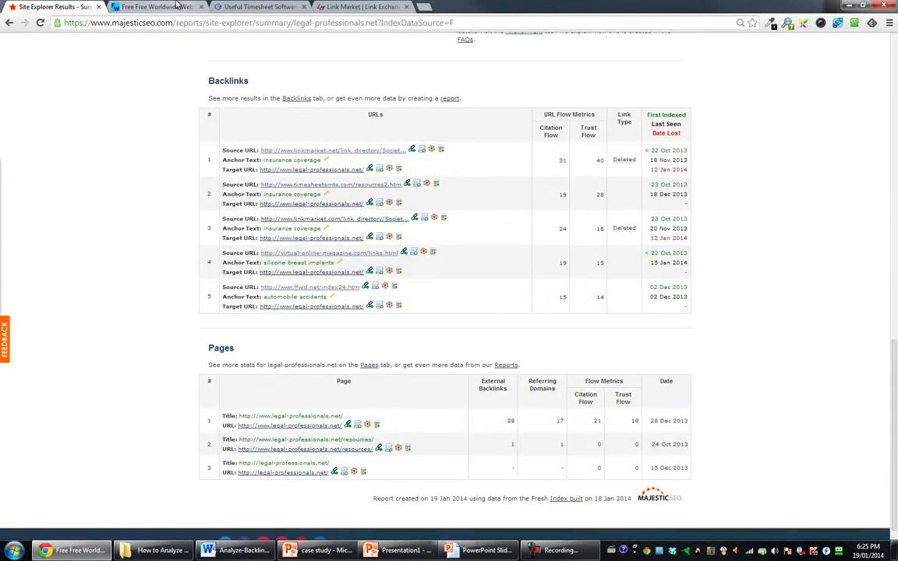
{"action": "left_click", "coordinate": [178, 6]}
{"action": "scroll", "coordinate": [293, 336], "scroll_direction": "down", "scroll_amount": 6}
{"action": "scroll", "coordinate": [293, 336], "scroll_direction": "up", "scroll_amount": 6}
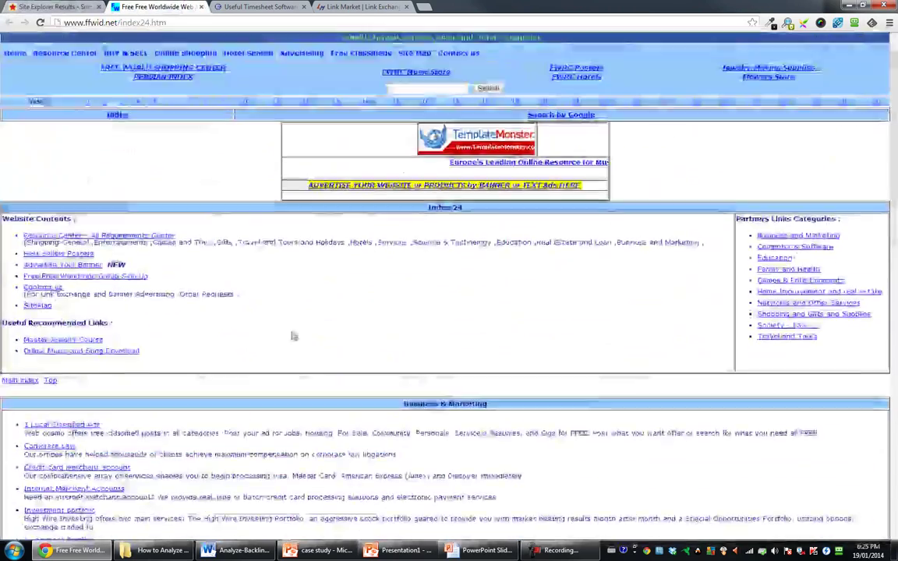
{"action": "scroll", "coordinate": [293, 336], "scroll_direction": "up", "scroll_amount": 1}
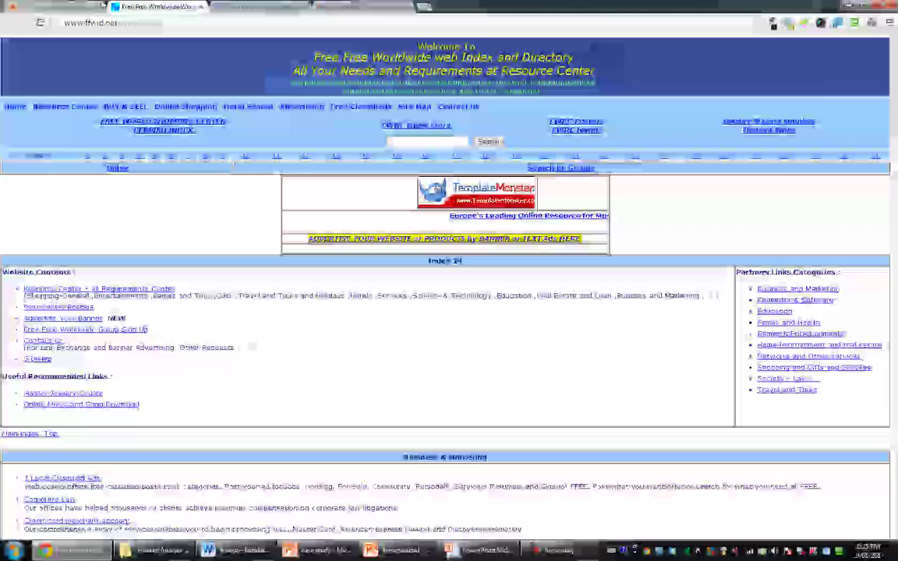
{"action": "left_click", "coordinate": [200, 8]}
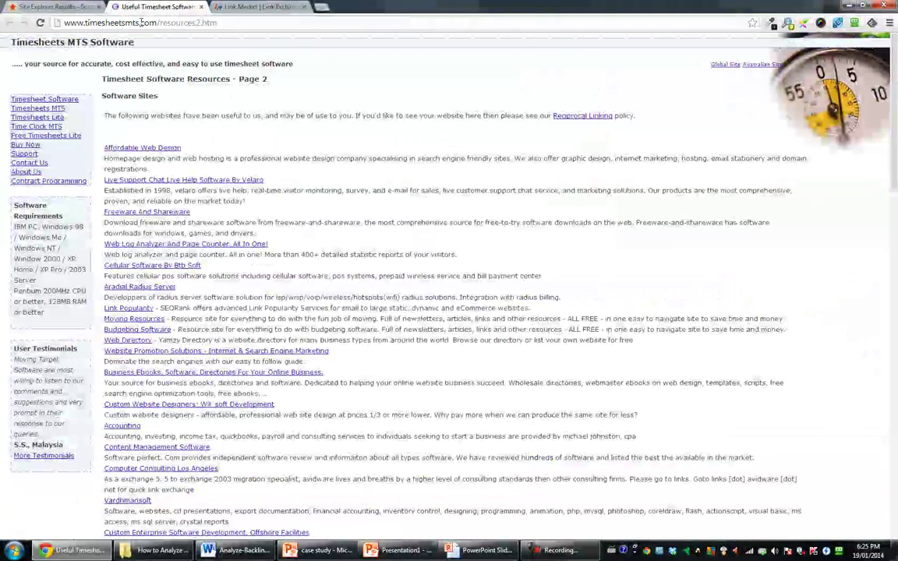
{"action": "left_click", "coordinate": [201, 6]}
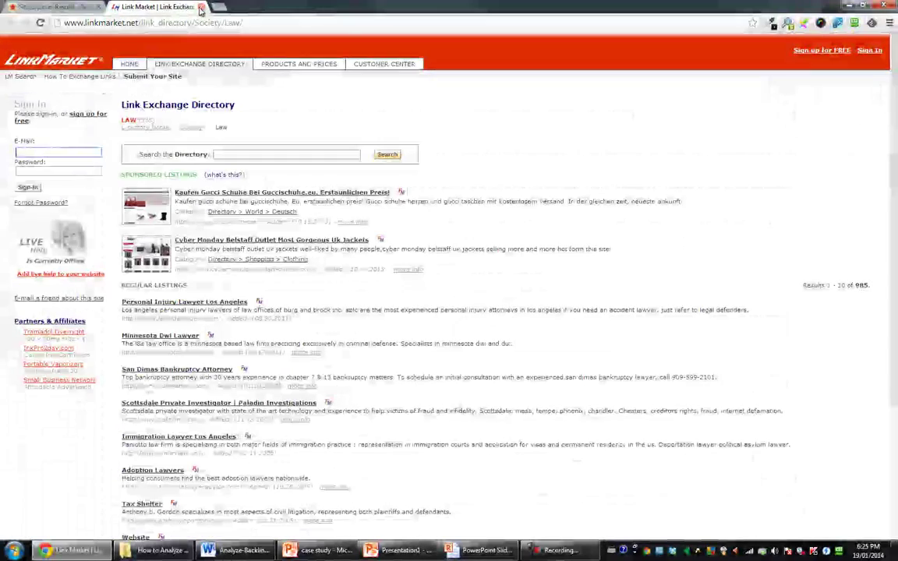
{"action": "left_click", "coordinate": [200, 7]}
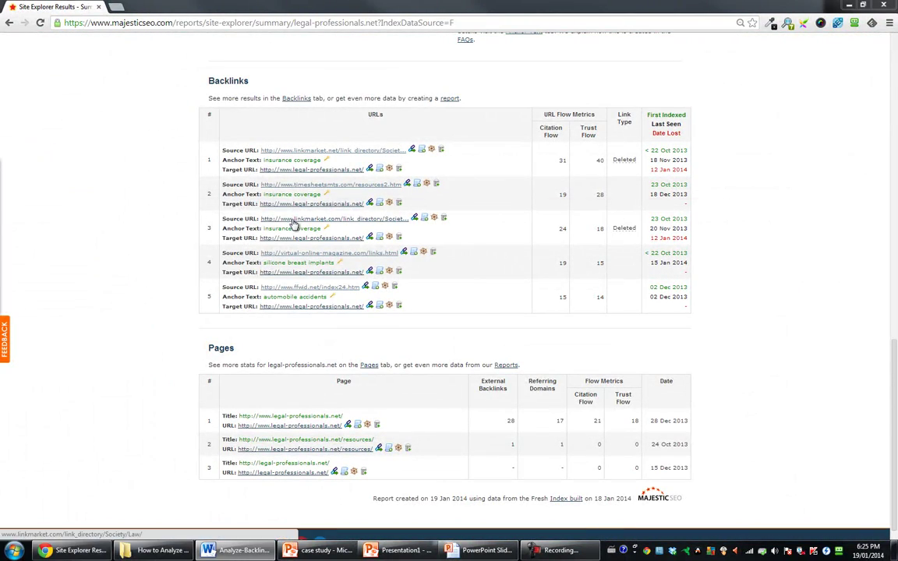
- Take the trendier-diaper-bags.com domain from the presentation's list and look it up in Majestic Site Explorer
{"action": "key", "text": "alt+Tab"}
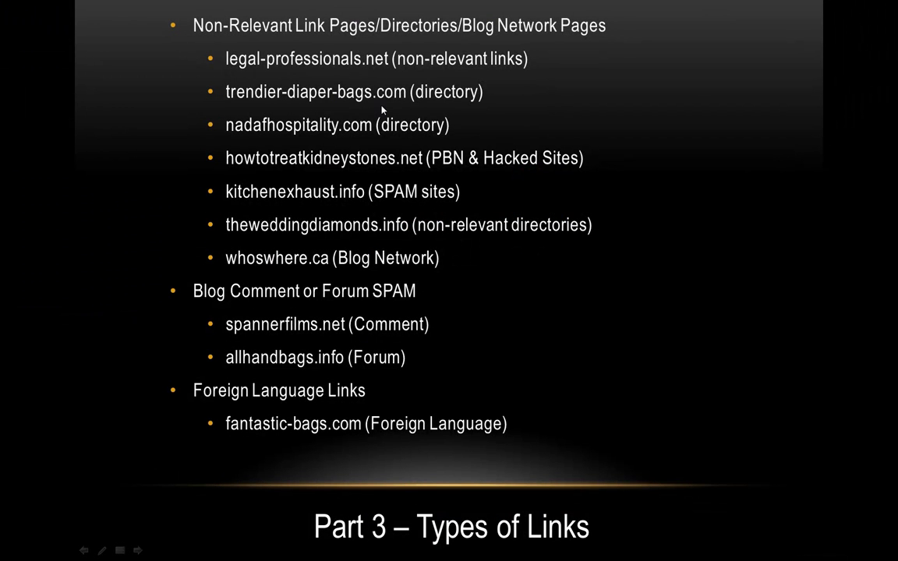
{"action": "key", "text": "alt+Tab"}
{"action": "key", "text": "alt+Tab"}
{"action": "key", "text": "alt+Tab"}
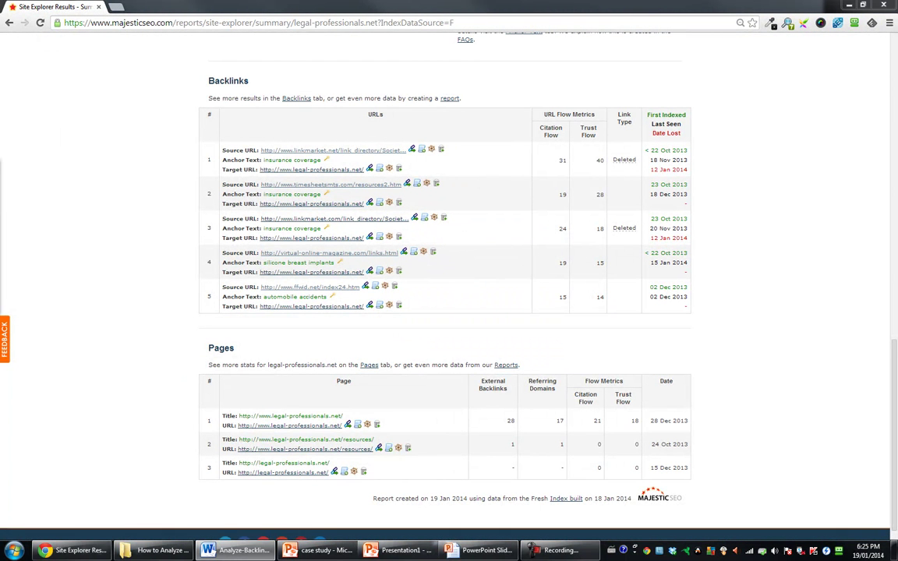
{"action": "scroll", "coordinate": [806, 203], "scroll_direction": "up", "scroll_amount": 15}
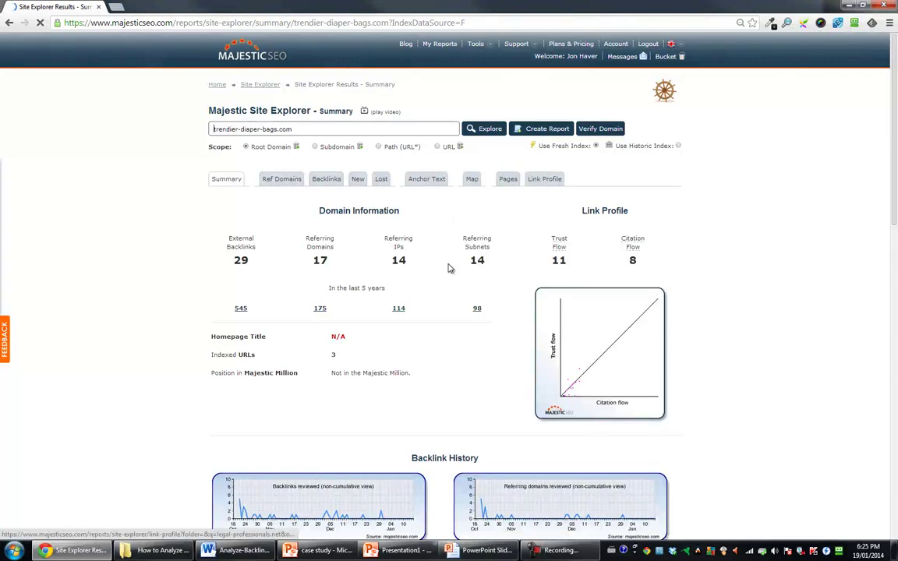
{"action": "scroll", "coordinate": [436, 280], "scroll_direction": "down", "scroll_amount": 6}
{"action": "scroll", "coordinate": [481, 270], "scroll_direction": "down", "scroll_amount": 4}
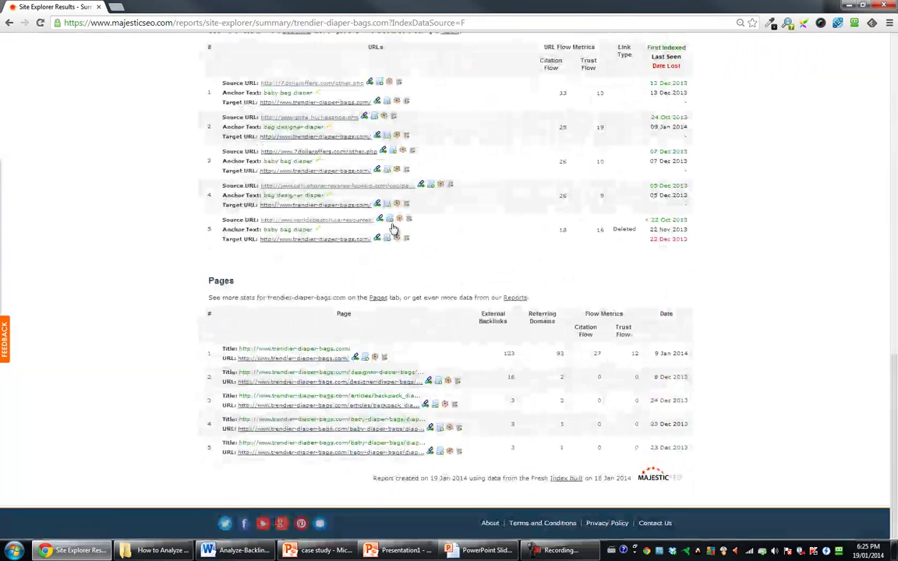
{"action": "middle_click", "coordinate": [331, 83]}
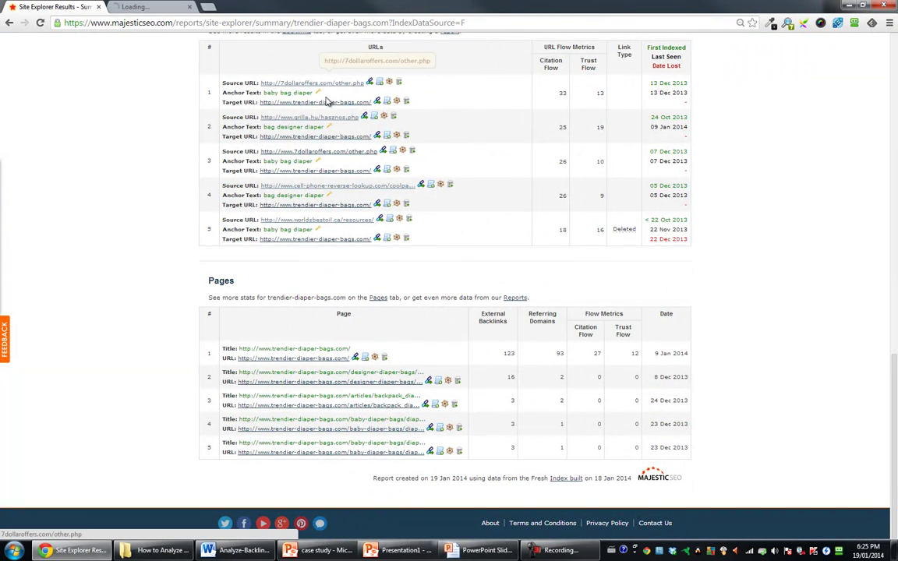
{"action": "middle_click", "coordinate": [317, 117]}
{"action": "middle_click", "coordinate": [343, 152]}
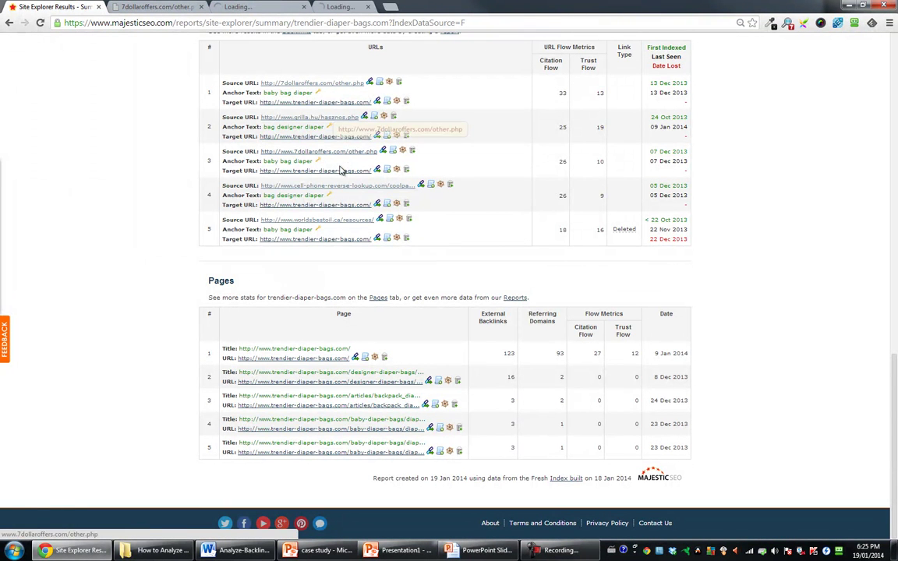
{"action": "middle_click", "coordinate": [335, 222]}
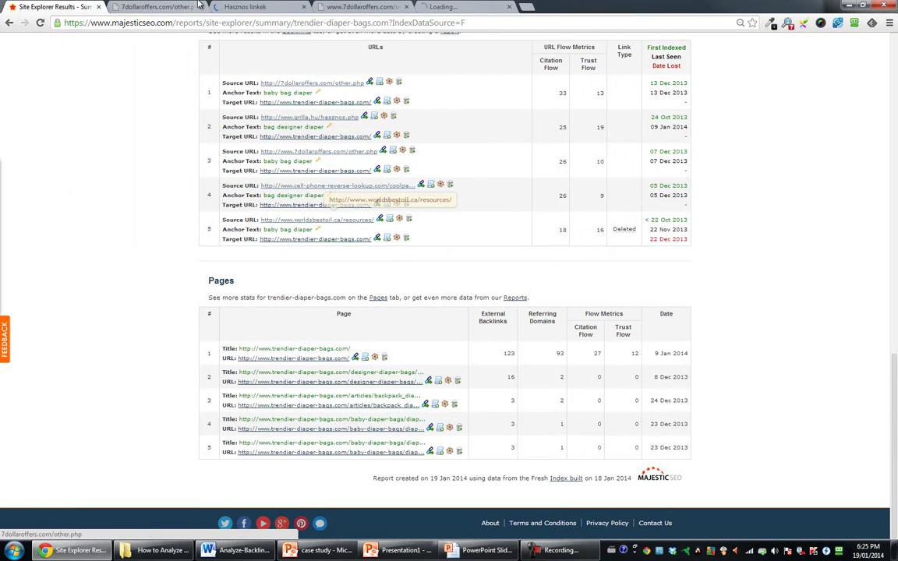
- Examine the link listings on the two 7dollaroffers.com pages and the grilla.hu page, closing each one
{"action": "left_click", "coordinate": [156, 7]}
{"action": "scroll", "coordinate": [485, 268], "scroll_direction": "down", "scroll_amount": 10}
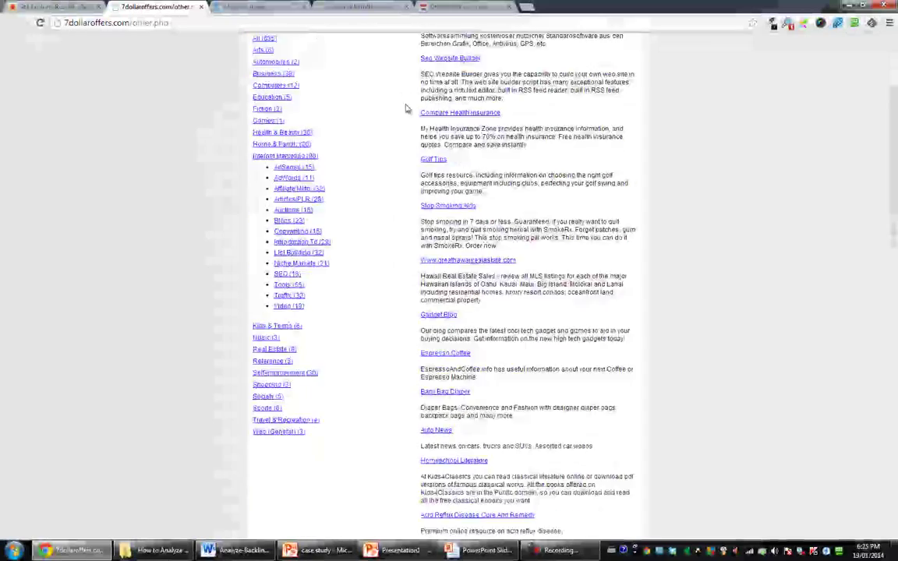
{"action": "left_click", "coordinate": [201, 10]}
{"action": "scroll", "coordinate": [392, 295], "scroll_direction": "down", "scroll_amount": 10}
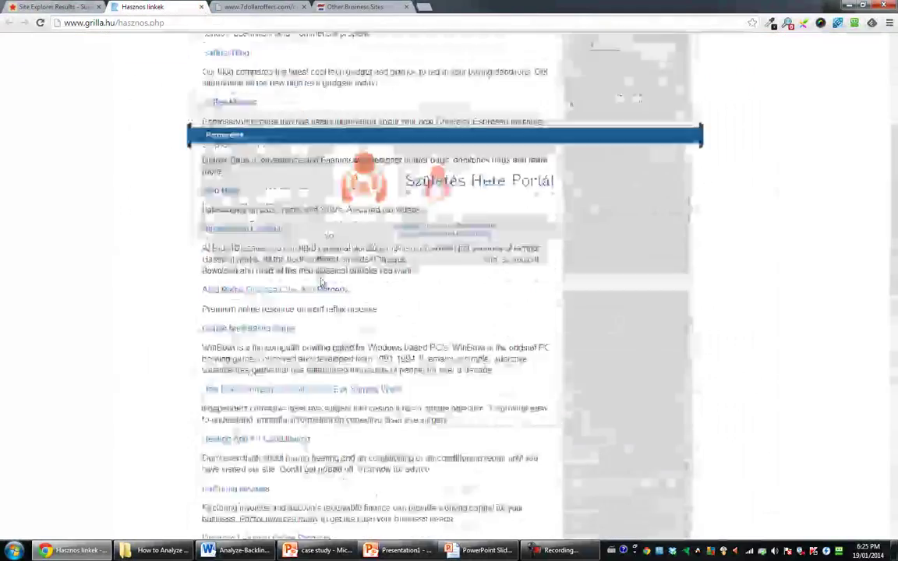
{"action": "scroll", "coordinate": [392, 294], "scroll_direction": "up", "scroll_amount": 10}
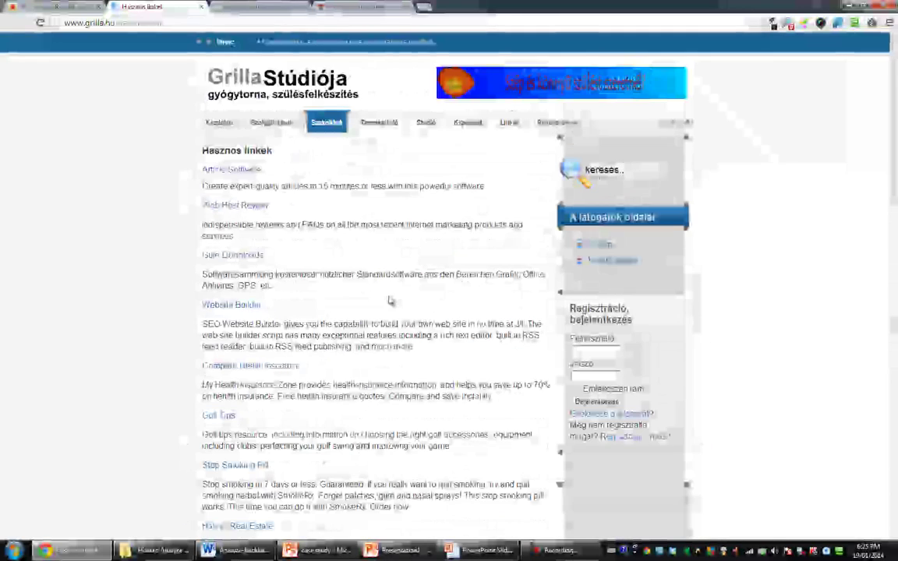
{"action": "left_click", "coordinate": [201, 10]}
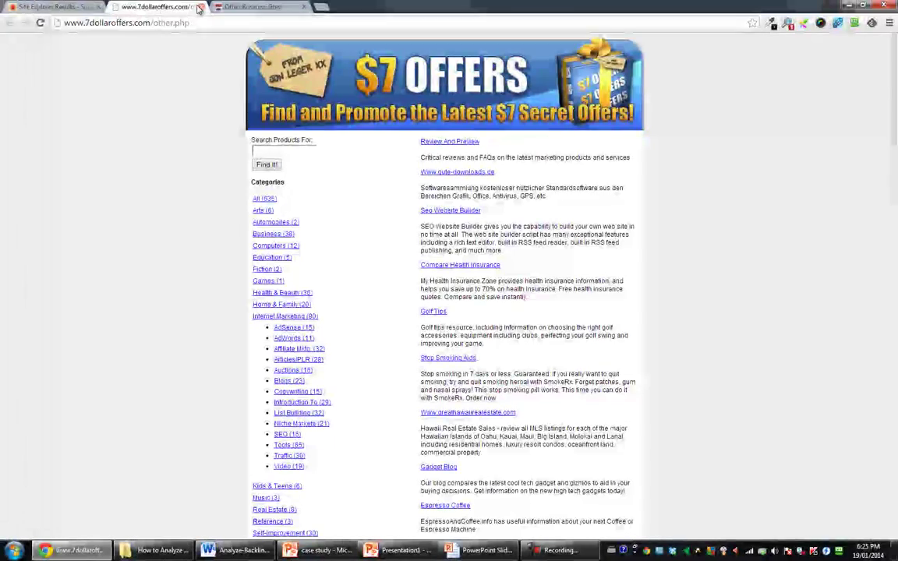
{"action": "left_click", "coordinate": [201, 10]}
- Examine the worldsbestoil.ca resources page for outgoing links, comparing it with the trendier-diaper-bags.com report
{"action": "scroll", "coordinate": [414, 204], "scroll_direction": "down", "scroll_amount": 10}
{"action": "scroll", "coordinate": [412, 208], "scroll_direction": "up", "scroll_amount": 10}
{"action": "scroll", "coordinate": [473, 239], "scroll_direction": "down", "scroll_amount": 10}
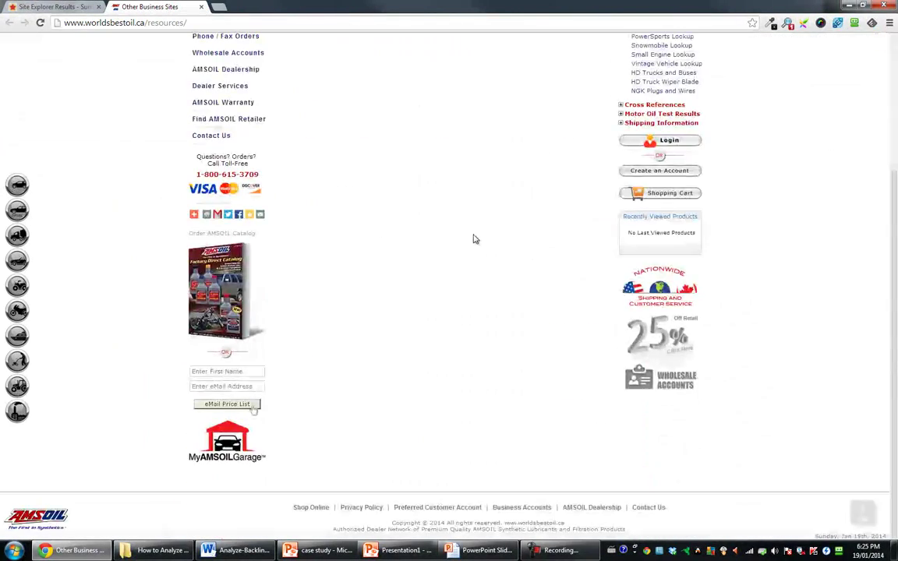
{"action": "scroll", "coordinate": [479, 236], "scroll_direction": "up", "scroll_amount": 10}
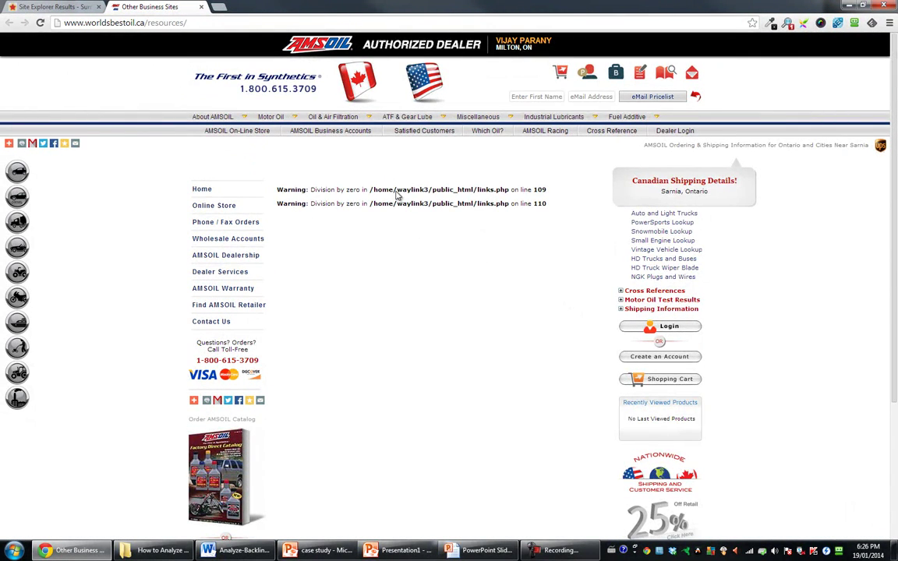
{"action": "scroll", "coordinate": [565, 296], "scroll_direction": "down", "scroll_amount": 2}
{"action": "scroll", "coordinate": [421, 283], "scroll_direction": "up", "scroll_amount": 2}
{"action": "left_click", "coordinate": [43, 7]}
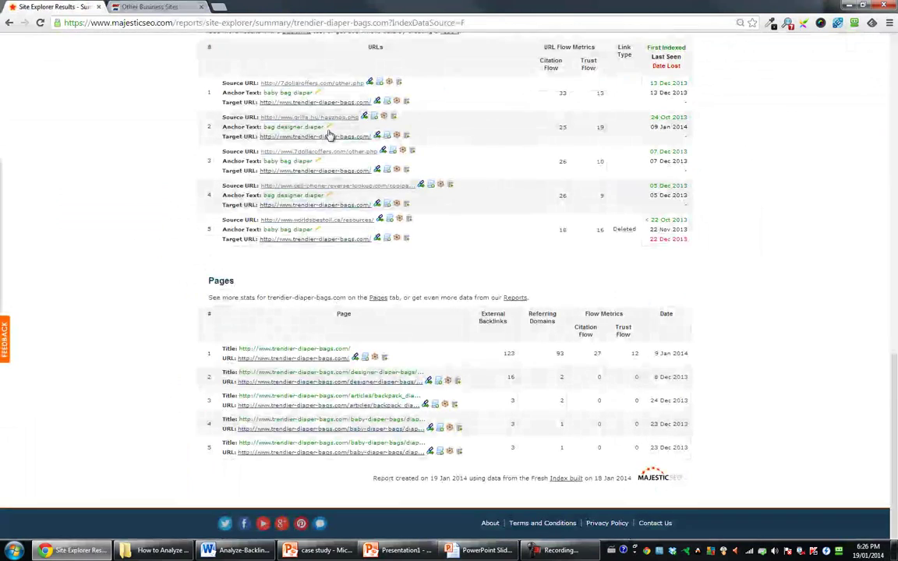
{"action": "scroll", "coordinate": [317, 179], "scroll_direction": "up", "scroll_amount": 5}
{"action": "scroll", "coordinate": [317, 180], "scroll_direction": "up", "scroll_amount": 10}
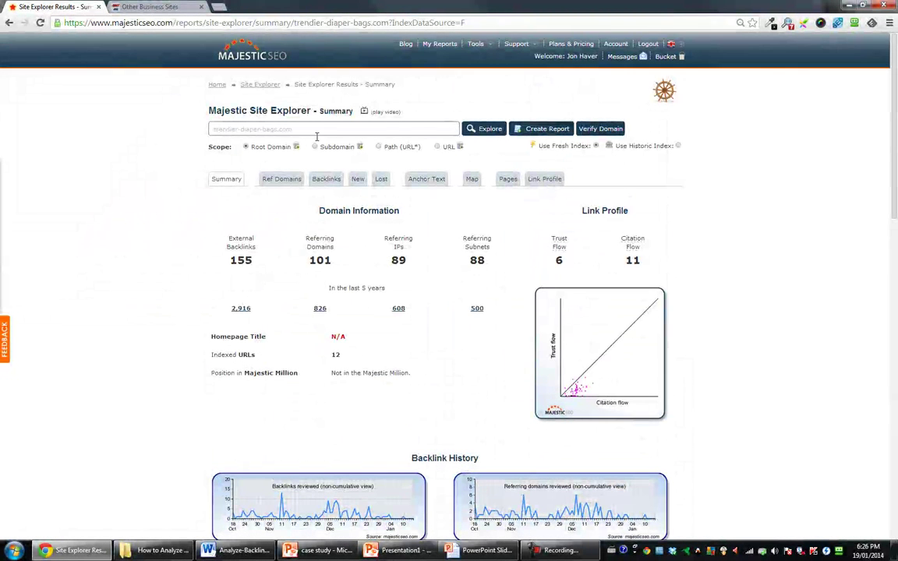
{"action": "left_click", "coordinate": [156, 7]}
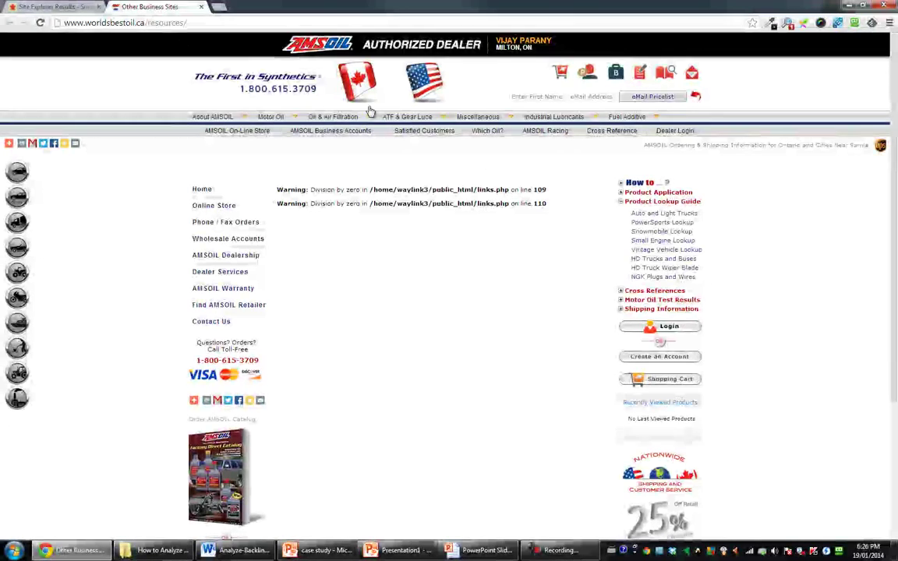
- Return to the Majestic report and look up the domain nadafhospitality.com in Site Explorer
{"action": "left_click", "coordinate": [56, 6]}
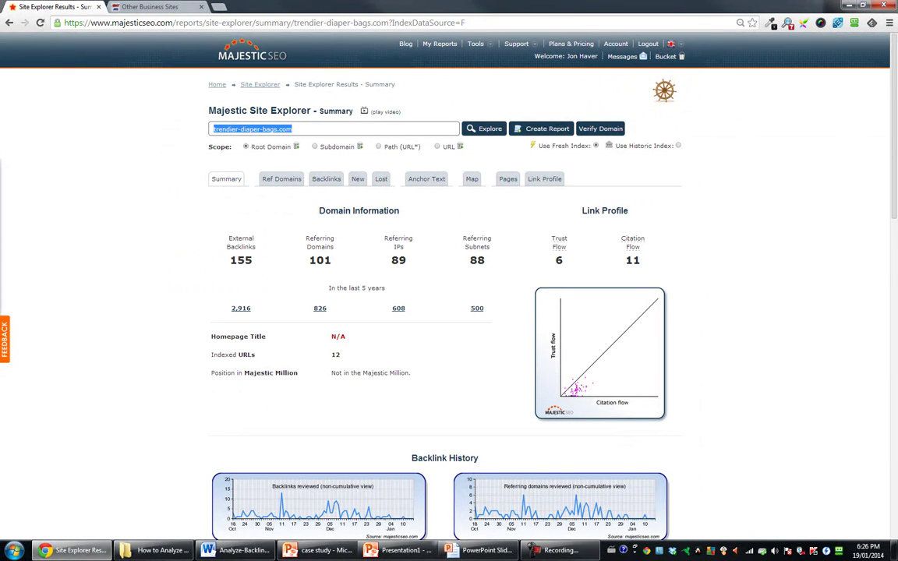
{"action": "key", "text": "alt+Tab"}
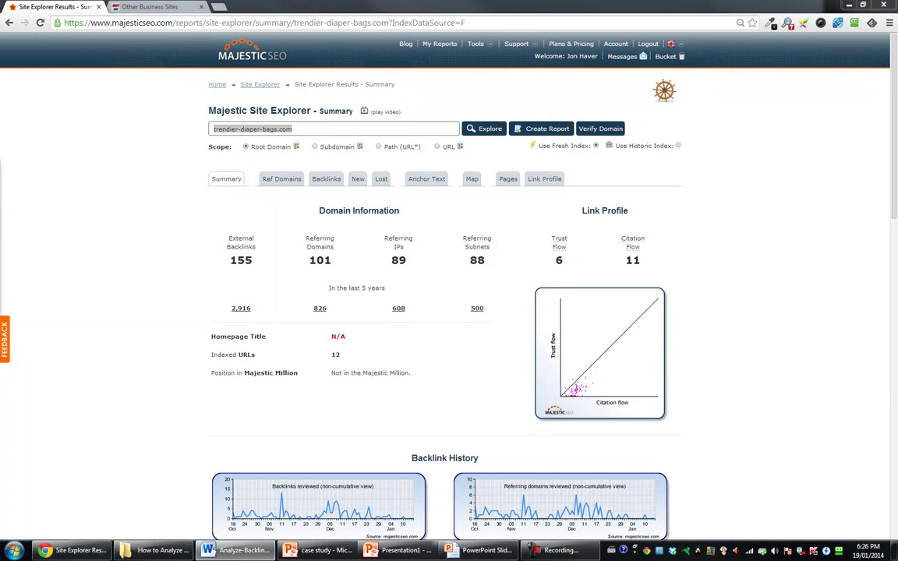
{"action": "left_click", "coordinate": [305, 125]}
{"action": "type", "text": "nadafhospitality.com"}
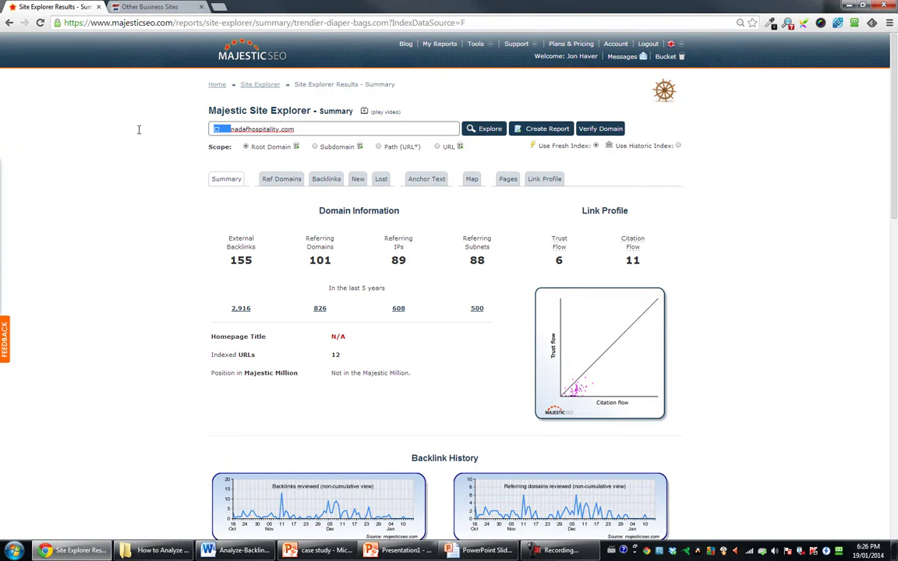
{"action": "key", "text": "Return"}
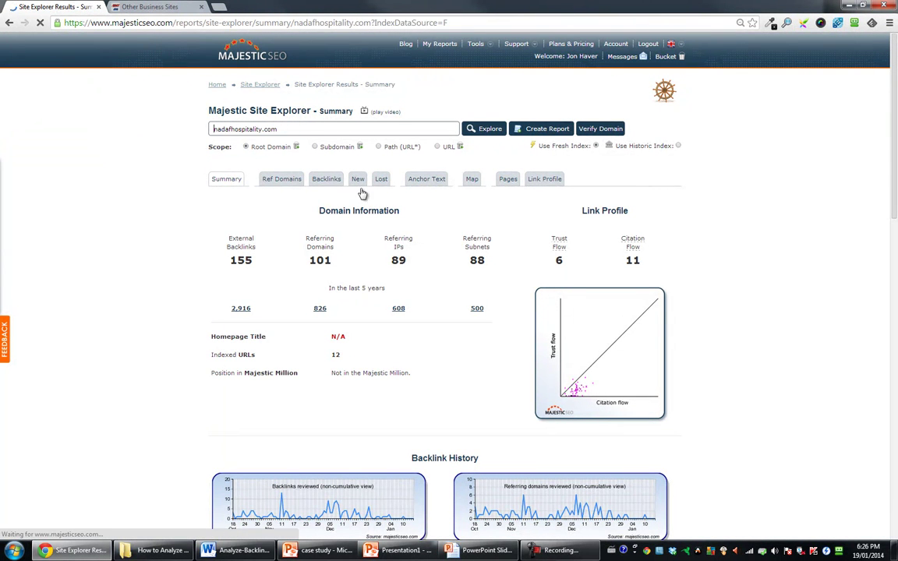
- Open all five listed backlink source pages of nadafhospitality.com in separate background tabs
{"action": "scroll", "coordinate": [417, 177], "scroll_direction": "down", "scroll_amount": 1}
{"action": "scroll", "coordinate": [417, 178], "scroll_direction": "down", "scroll_amount": 10}
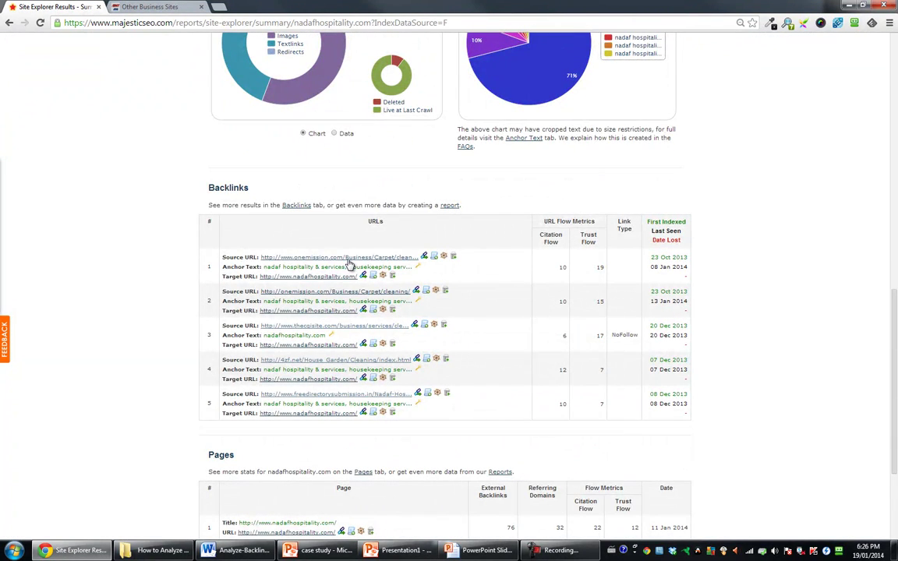
{"action": "middle_click", "coordinate": [347, 258]}
{"action": "middle_click", "coordinate": [308, 291]}
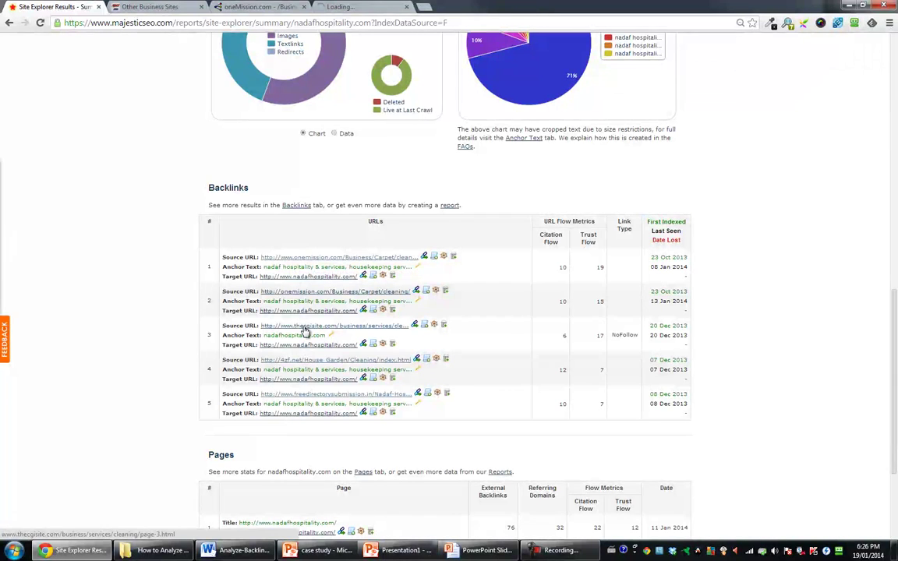
{"action": "middle_click", "coordinate": [305, 328]}
{"action": "middle_click", "coordinate": [310, 360]}
{"action": "middle_click", "coordinate": [327, 395]}
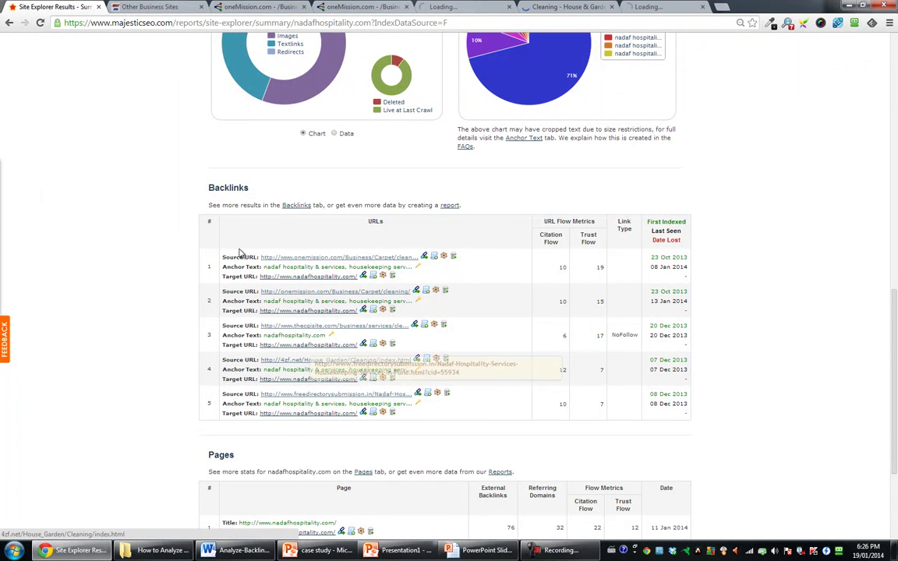
- Close the leftover worldsbestoil.ca page, and review and close the five directory pages linking to nadafhospitality.com
{"action": "left_click", "coordinate": [154, 7]}
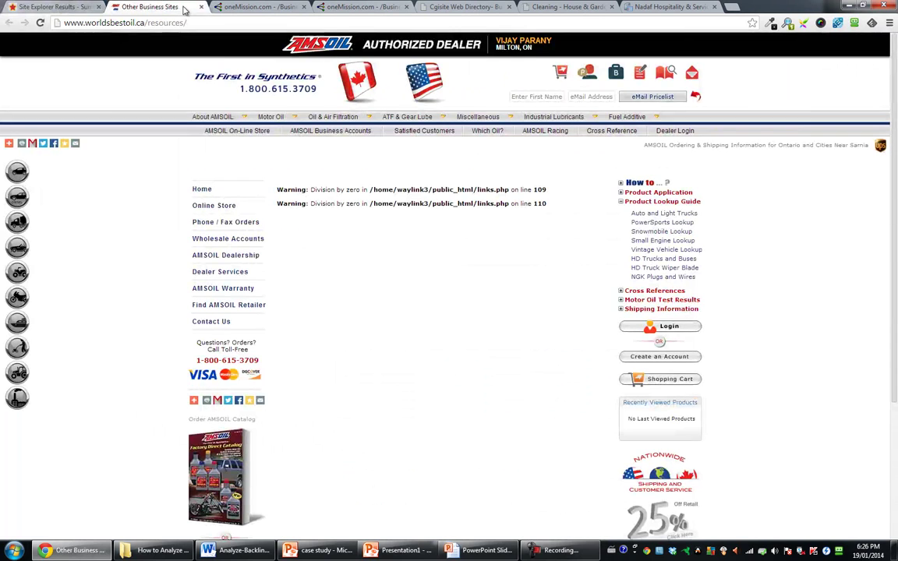
{"action": "left_click", "coordinate": [201, 7]}
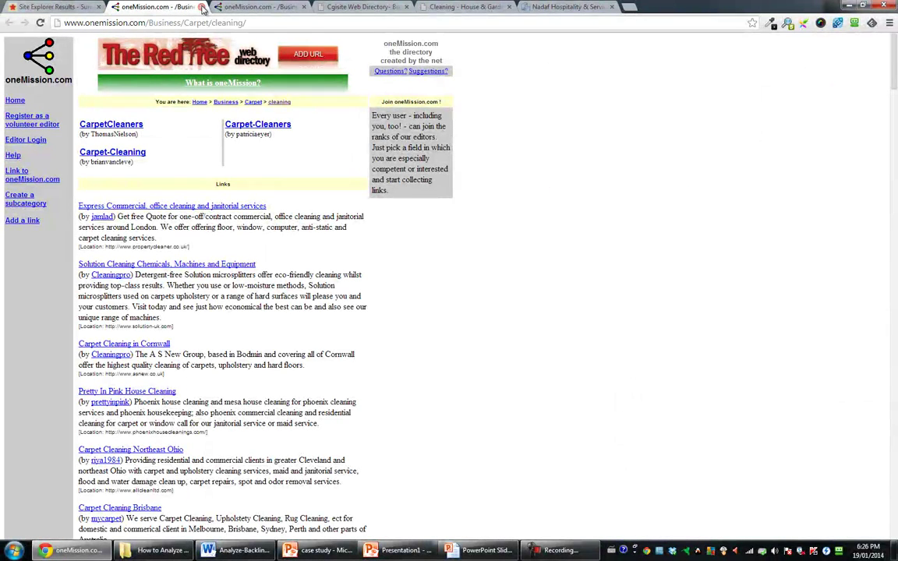
{"action": "left_click", "coordinate": [201, 7]}
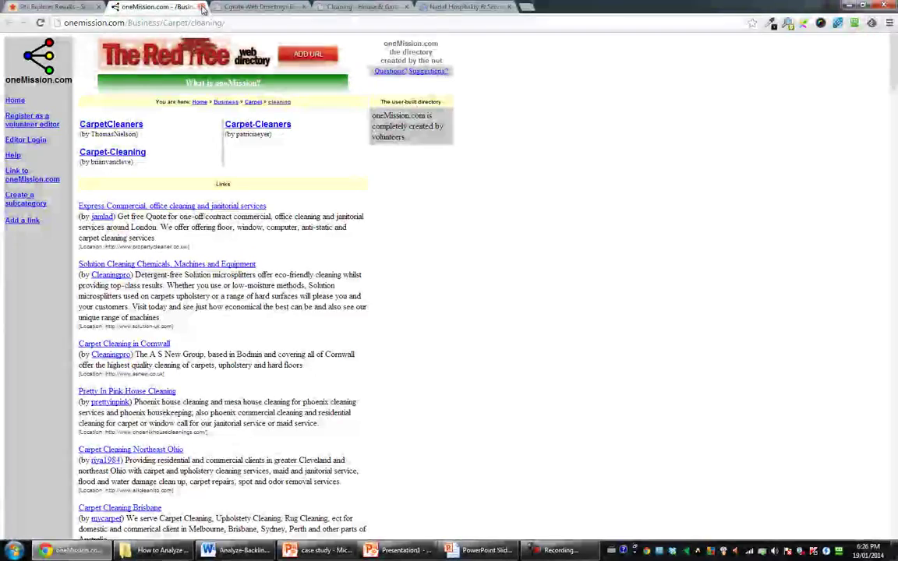
{"action": "left_click", "coordinate": [201, 6]}
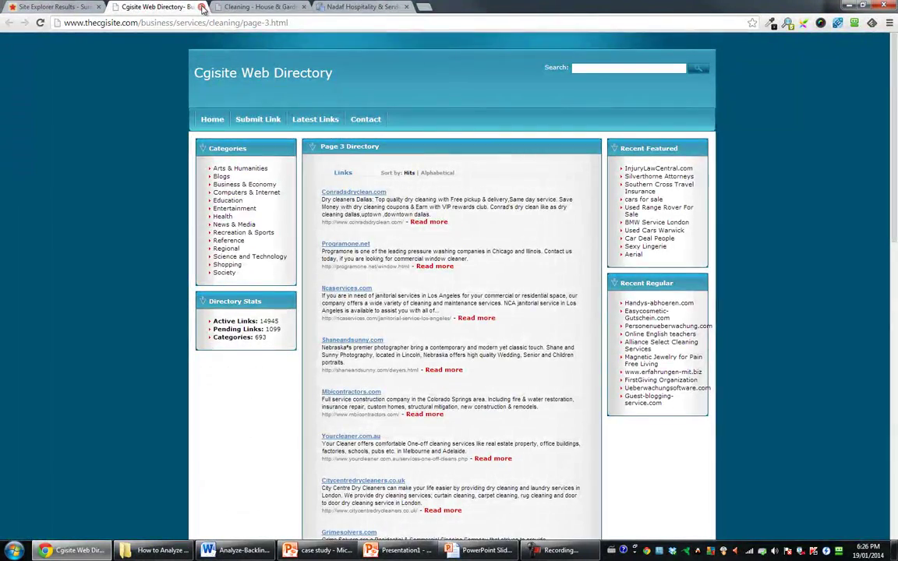
{"action": "left_click", "coordinate": [201, 6]}
{"action": "left_click", "coordinate": [201, 6]}
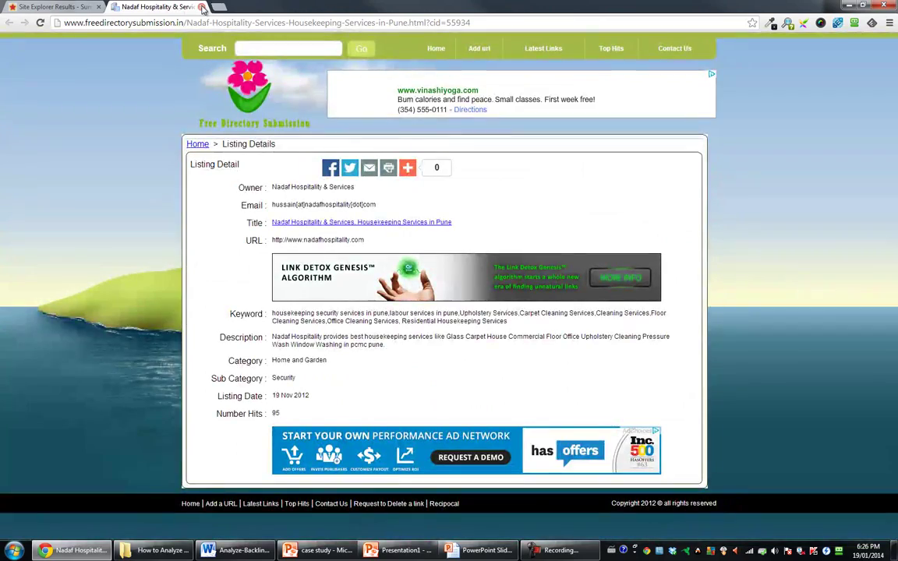
{"action": "left_click", "coordinate": [201, 7]}
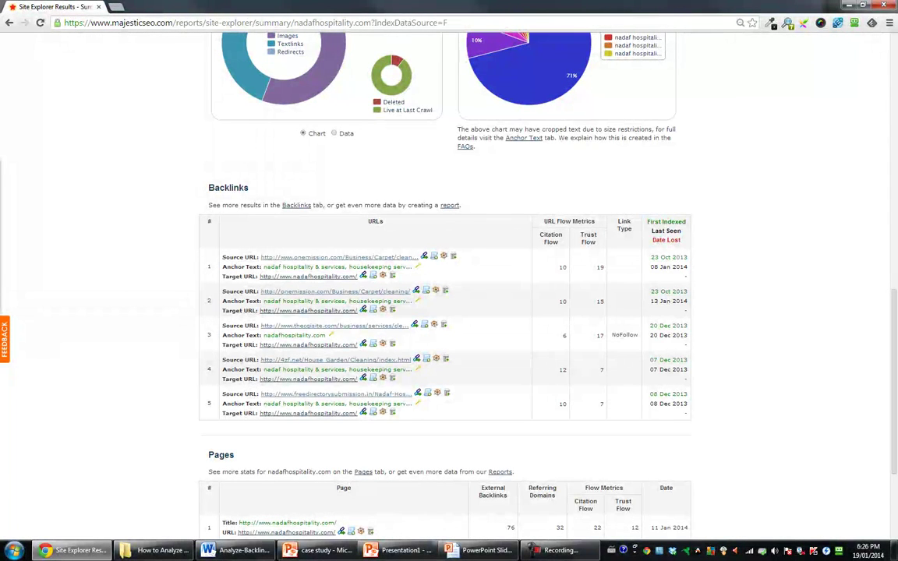
- Finish reviewing the nadafhospitality.com report, and look up the domain howtotreatkidneystones.net in Site Explorer
{"action": "scroll", "coordinate": [431, 387], "scroll_direction": "up", "scroll_amount": 10}
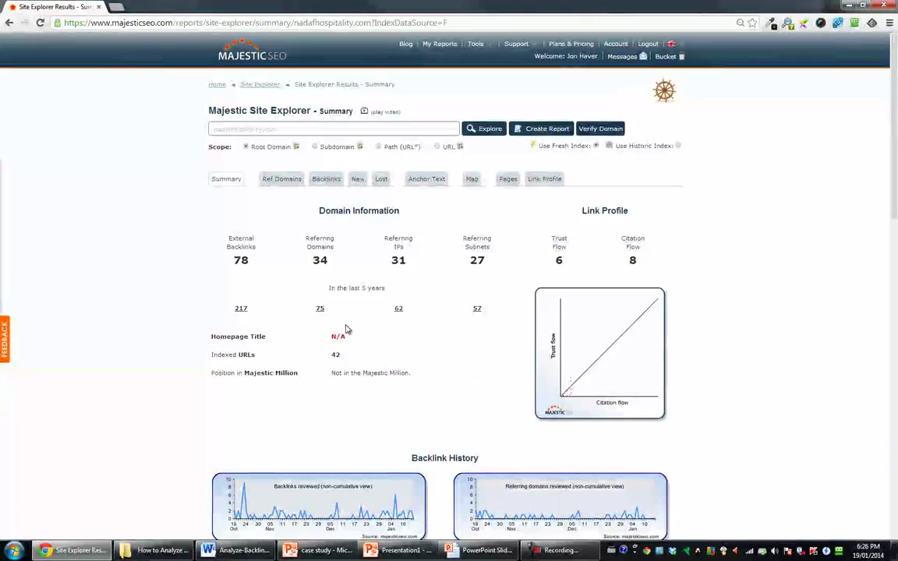
{"action": "scroll", "coordinate": [344, 328], "scroll_direction": "down", "scroll_amount": 10}
{"action": "scroll", "coordinate": [536, 328], "scroll_direction": "down", "scroll_amount": 2}
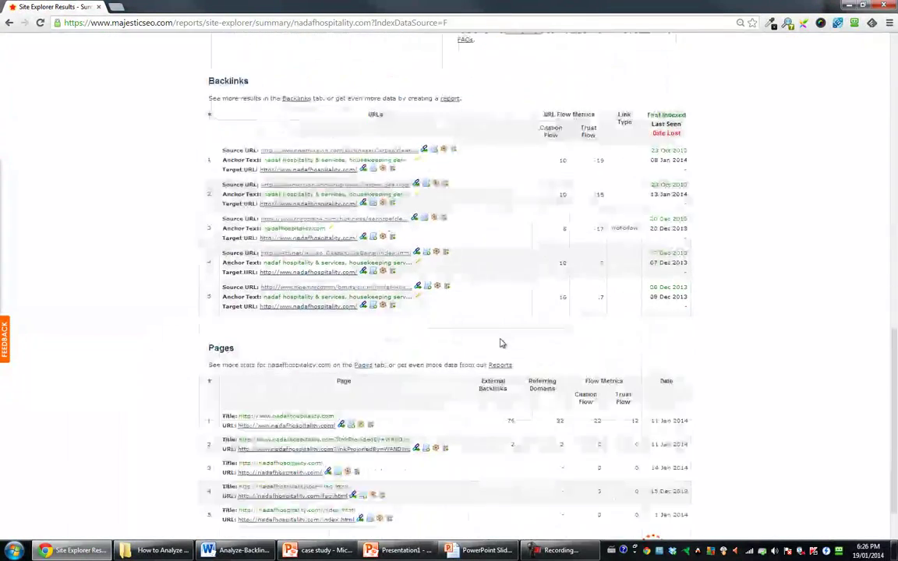
{"action": "scroll", "coordinate": [504, 351], "scroll_direction": "up", "scroll_amount": 10}
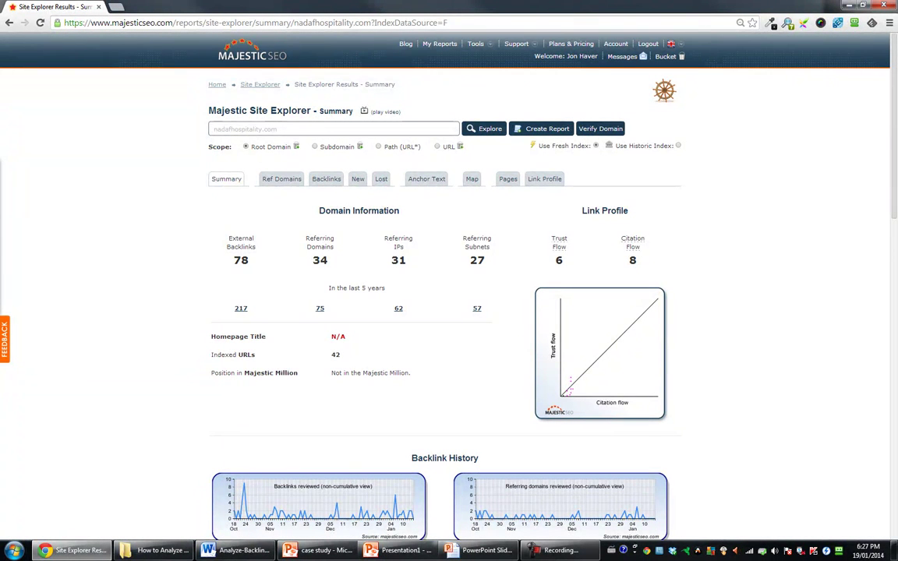
{"action": "left_click", "coordinate": [238, 550]}
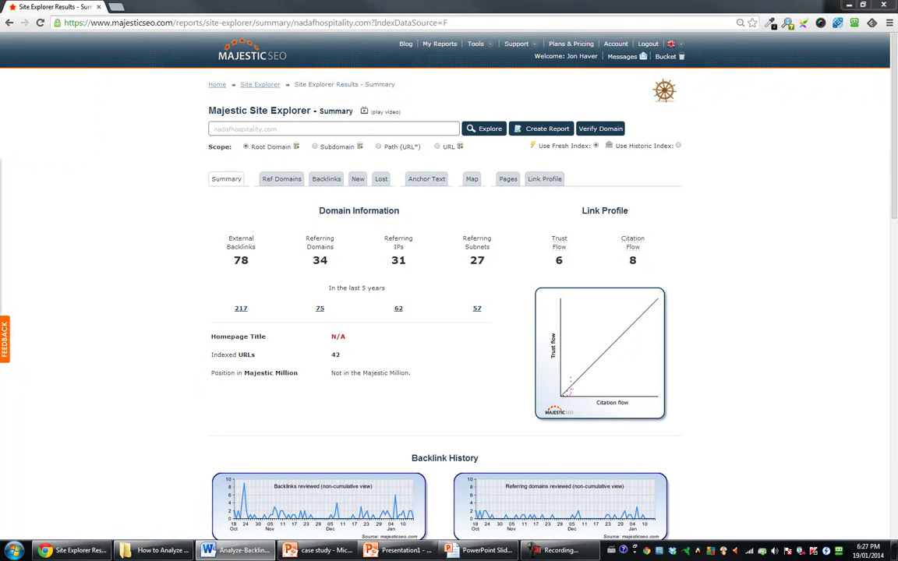
{"action": "left_click", "coordinate": [294, 138]}
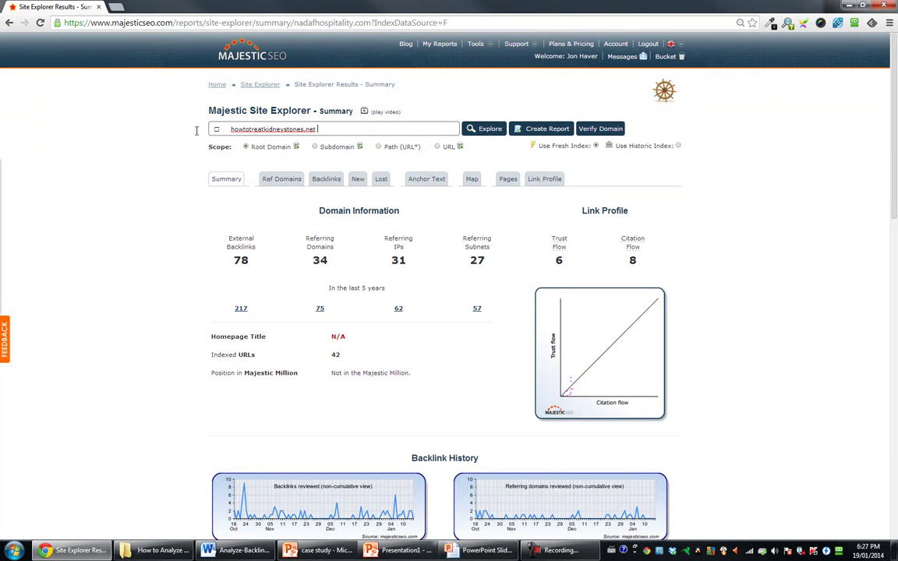
{"action": "key", "text": "Return"}
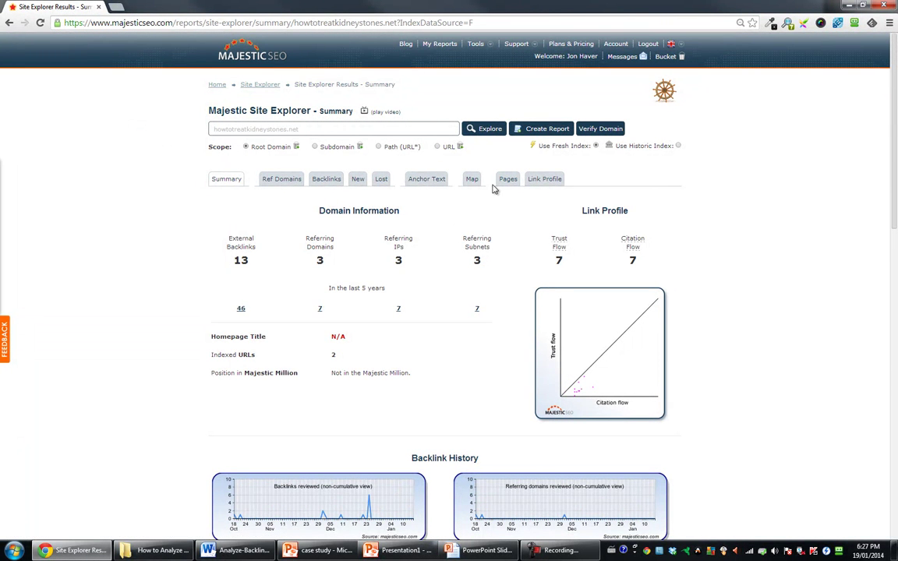
- Open all five listed backlink source pages of howtotreatkidneystones.net in separate background tabs
{"action": "scroll", "coordinate": [467, 372], "scroll_direction": "down", "scroll_amount": 7}
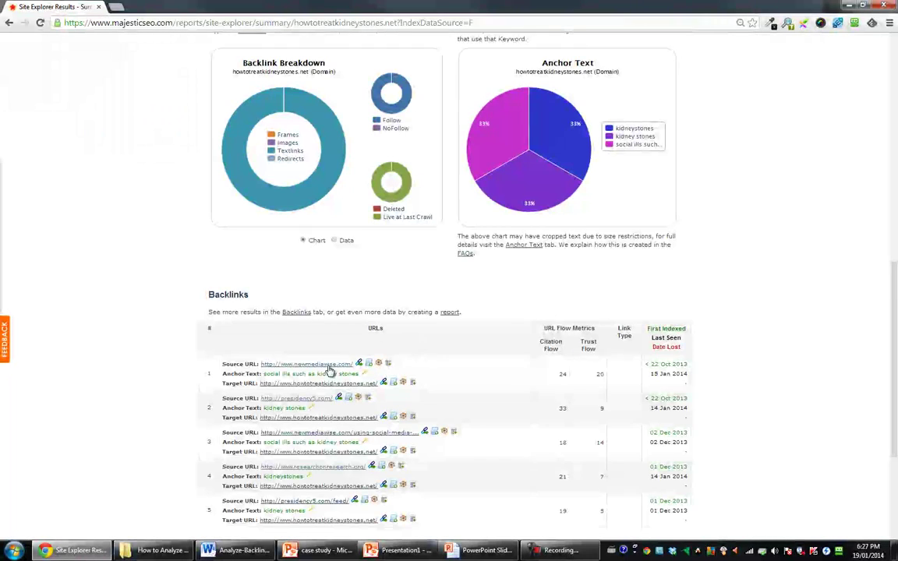
{"action": "scroll", "coordinate": [295, 263], "scroll_direction": "down", "scroll_amount": 2}
{"action": "middle_click", "coordinate": [298, 259]}
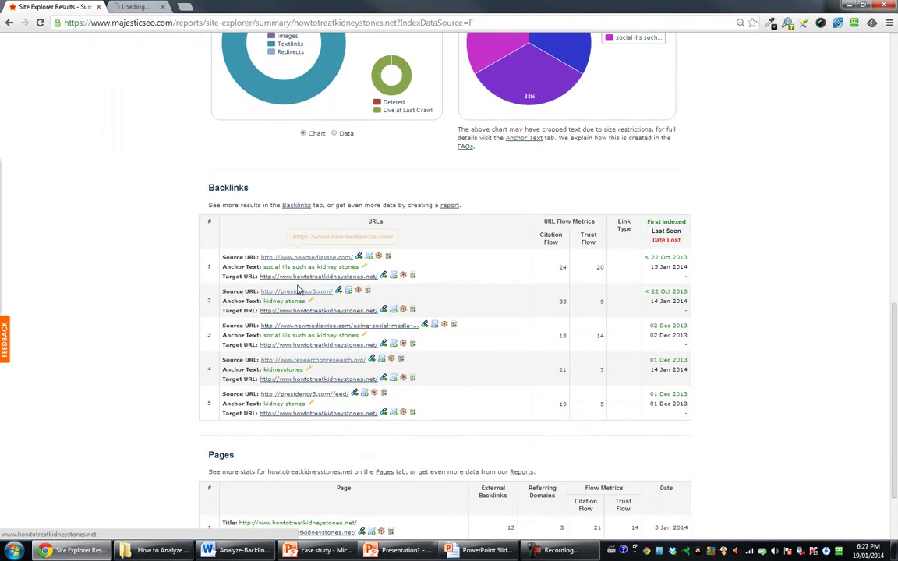
{"action": "middle_click", "coordinate": [299, 293]}
{"action": "middle_click", "coordinate": [310, 327]}
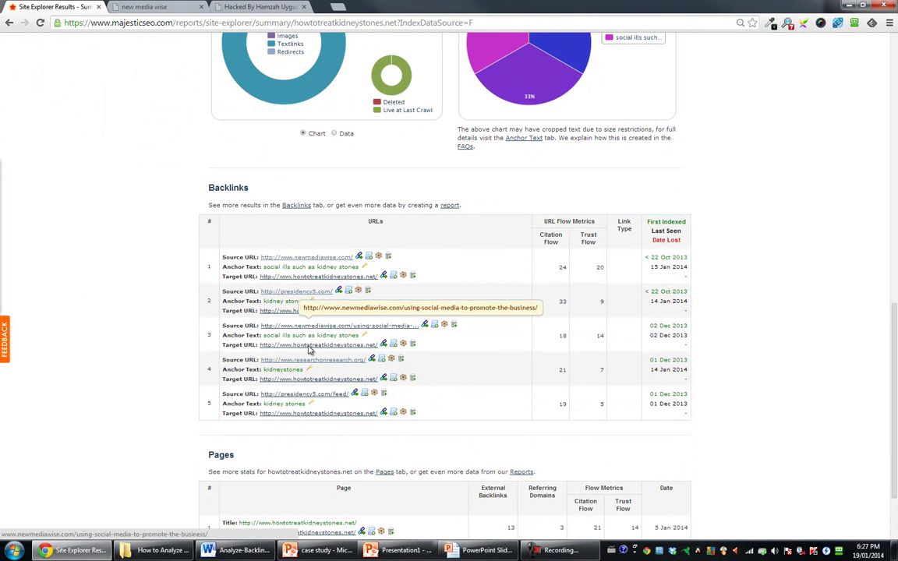
{"action": "middle_click", "coordinate": [311, 361]}
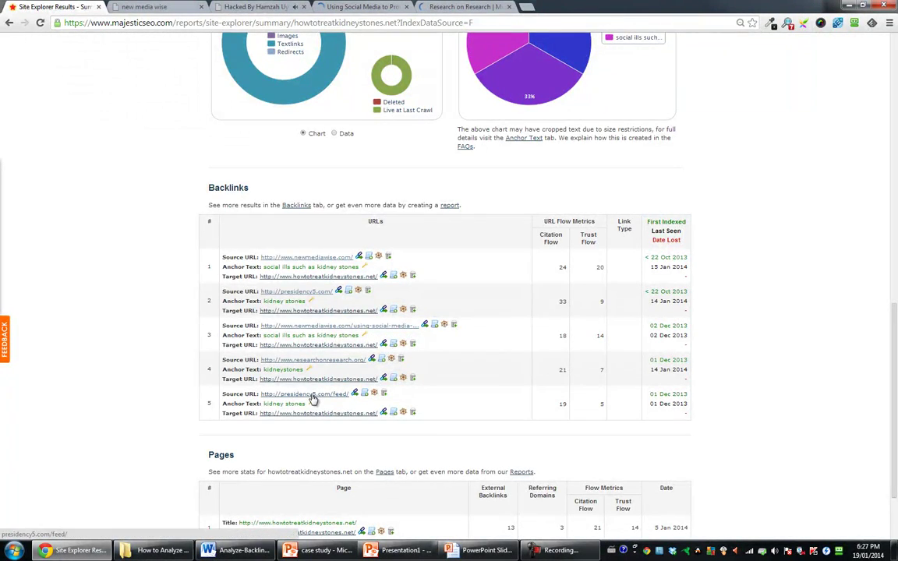
{"action": "middle_click", "coordinate": [312, 394]}
- Examine the presidency5.com home page as a backlink source, and close it
{"action": "left_click", "coordinate": [265, 7]}
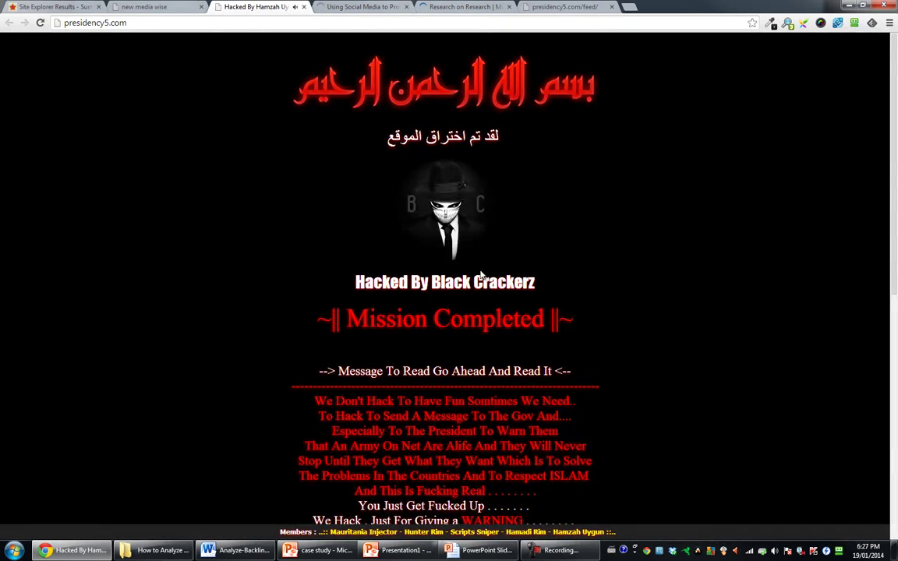
{"action": "scroll", "coordinate": [481, 275], "scroll_direction": "down", "scroll_amount": 6}
{"action": "scroll", "coordinate": [482, 363], "scroll_direction": "up", "scroll_amount": 4}
{"action": "scroll", "coordinate": [481, 360], "scroll_direction": "up", "scroll_amount": 3}
{"action": "scroll", "coordinate": [353, 361], "scroll_direction": "down", "scroll_amount": 6}
{"action": "scroll", "coordinate": [239, 185], "scroll_direction": "up", "scroll_amount": 3}
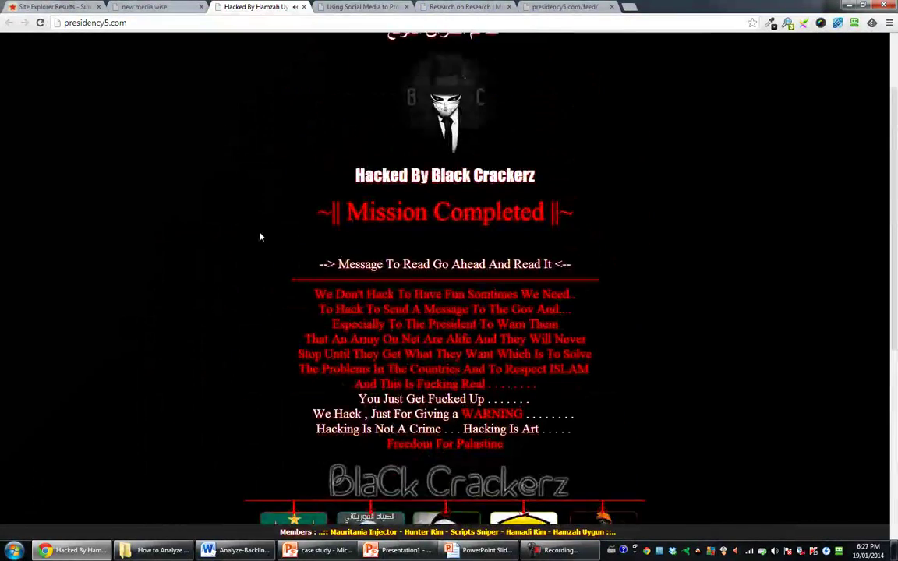
{"action": "scroll", "coordinate": [261, 237], "scroll_direction": "up", "scroll_amount": 2}
{"action": "left_click", "coordinate": [303, 7]}
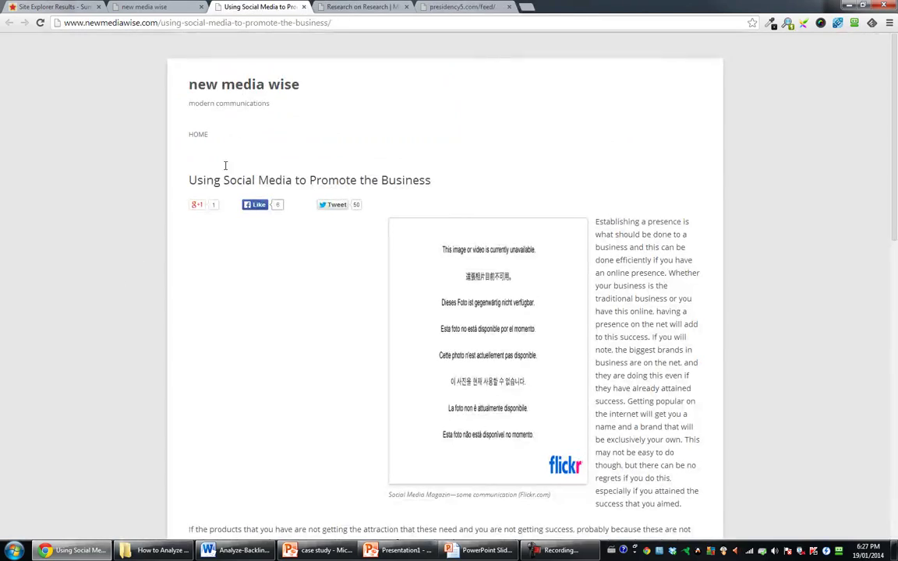
- Read through the newmediawise.com article on using social media to promote the business, and close it
{"action": "scroll", "coordinate": [331, 180], "scroll_direction": "down", "scroll_amount": 2}
{"action": "scroll", "coordinate": [331, 180], "scroll_direction": "up", "scroll_amount": 2}
{"action": "scroll", "coordinate": [546, 280], "scroll_direction": "down", "scroll_amount": 13}
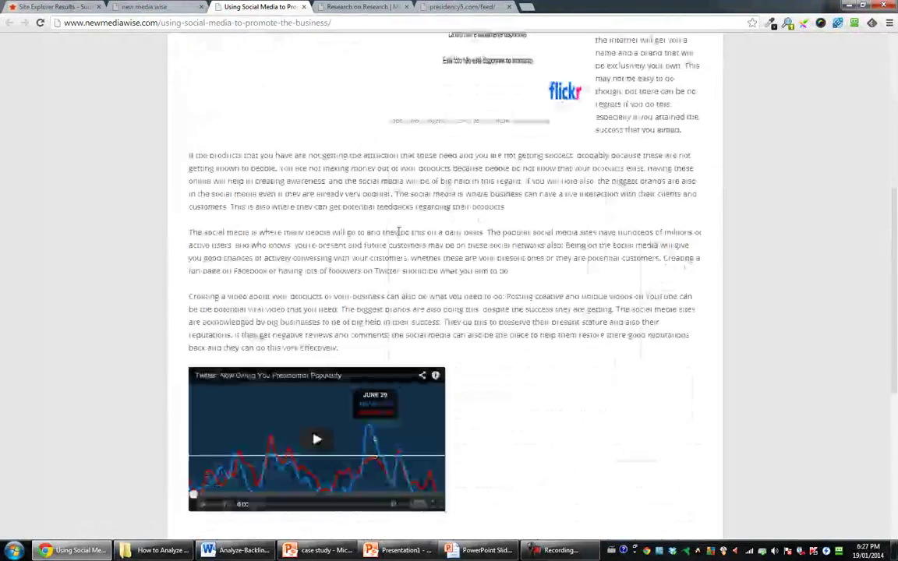
{"action": "scroll", "coordinate": [545, 282], "scroll_direction": "up", "scroll_amount": 14}
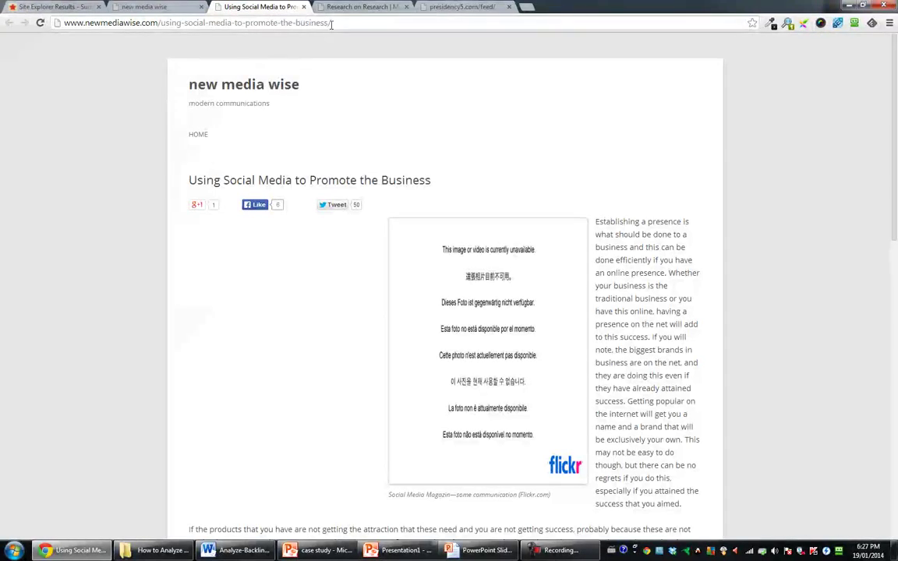
{"action": "left_click", "coordinate": [305, 7]}
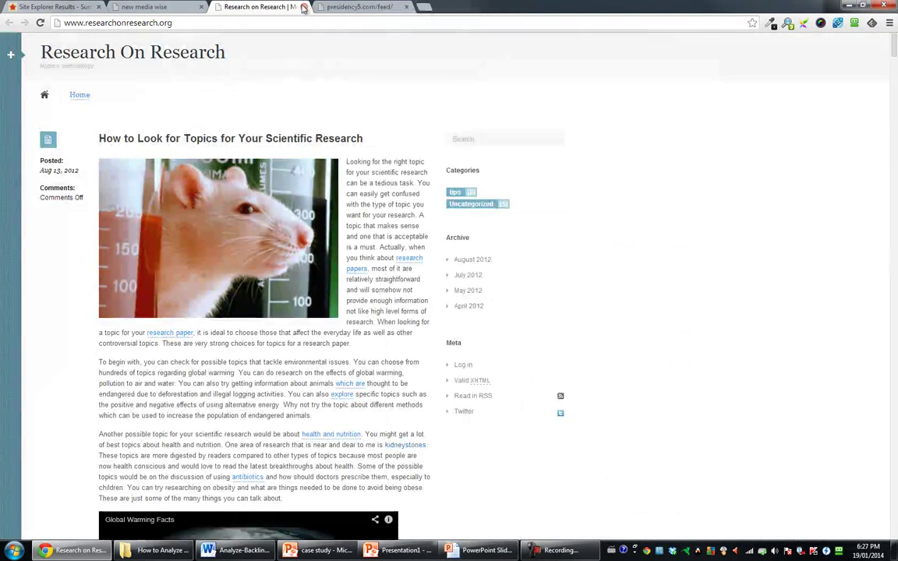
- Review and close the remaining source pages: researchonresearch.org, the presidency5.com feed and the newmediawise.com home page
{"action": "scroll", "coordinate": [468, 242], "scroll_direction": "down", "scroll_amount": 3}
{"action": "scroll", "coordinate": [317, 80], "scroll_direction": "up", "scroll_amount": 3}
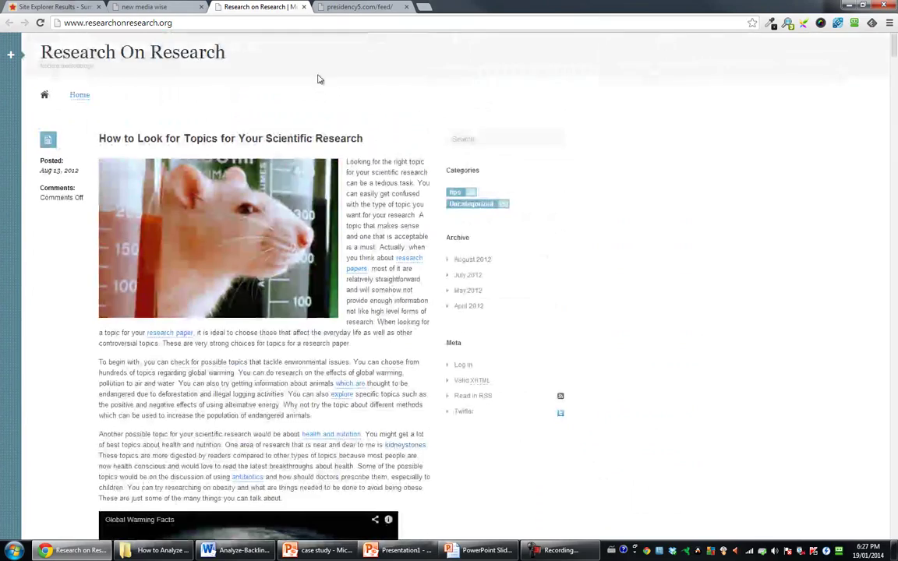
{"action": "left_click", "coordinate": [304, 7]}
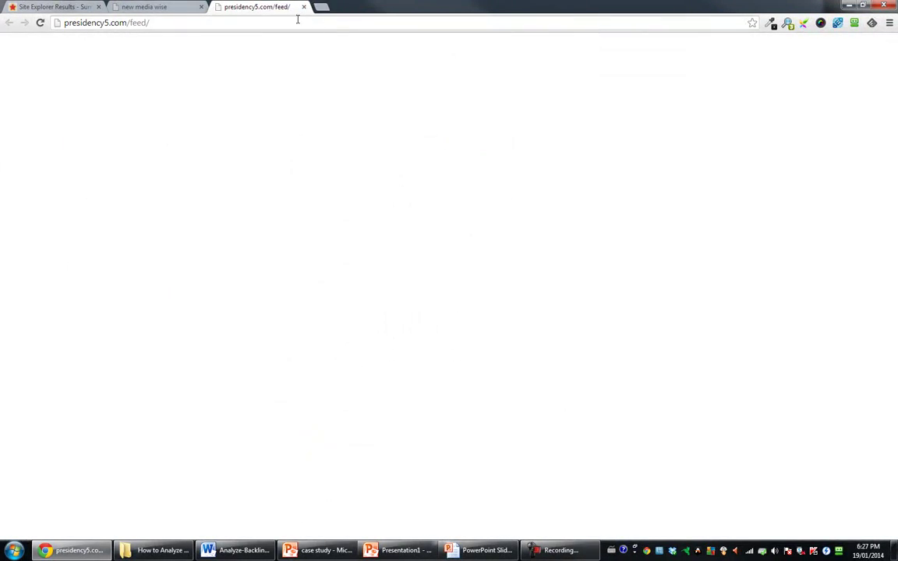
{"action": "left_click", "coordinate": [304, 7]}
{"action": "scroll", "coordinate": [453, 324], "scroll_direction": "down", "scroll_amount": 7}
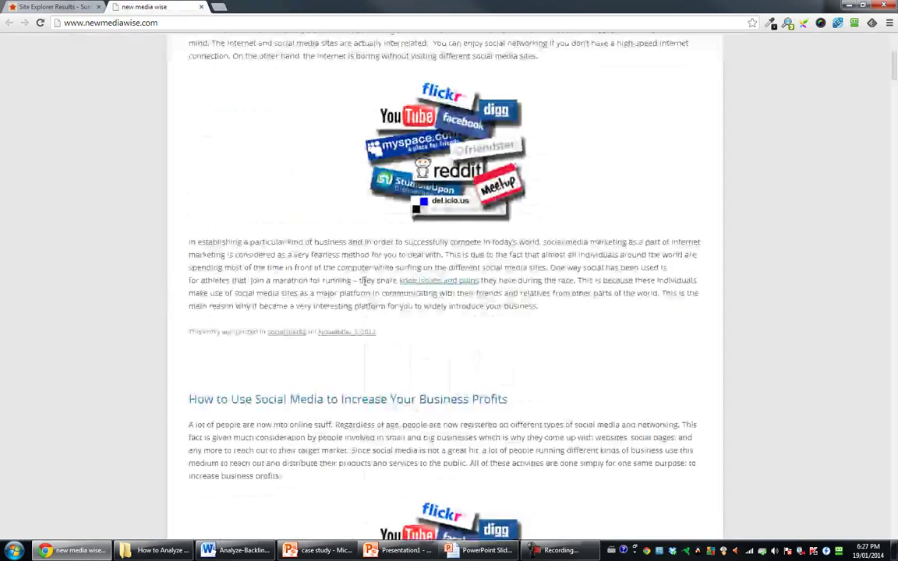
{"action": "scroll", "coordinate": [452, 323], "scroll_direction": "up", "scroll_amount": 8}
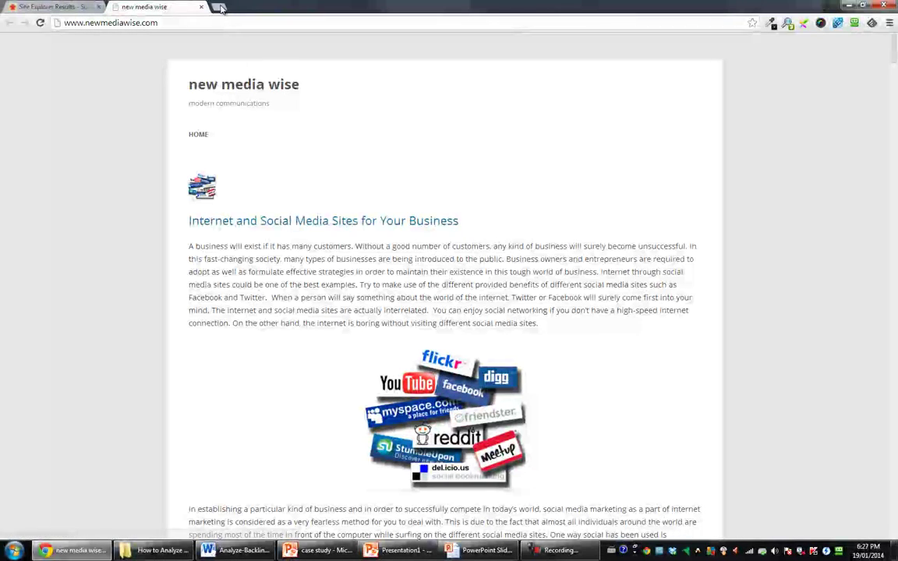
{"action": "left_click", "coordinate": [201, 7]}
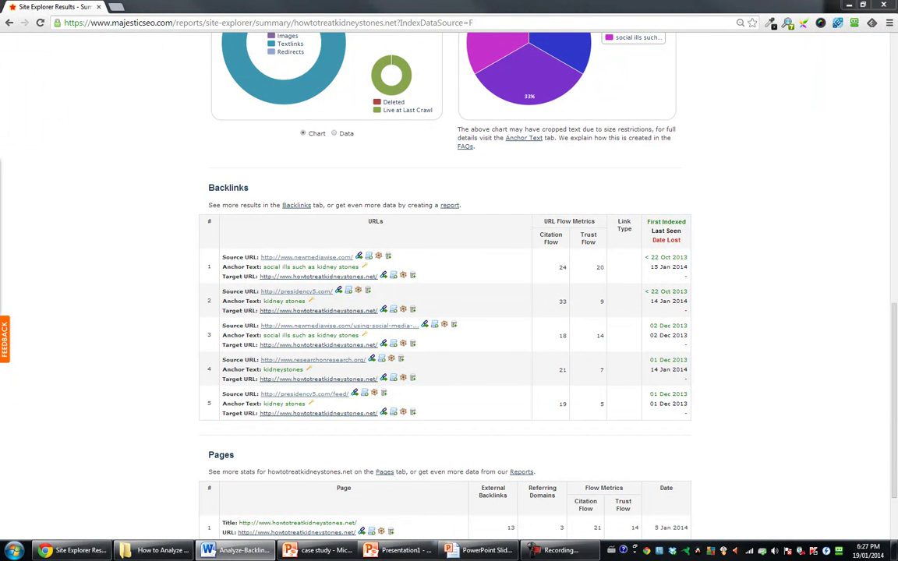
- Look up the domain kitchenexhaust.info in Site Explorer and go to its list of backlinks
{"action": "scroll", "coordinate": [226, 280], "scroll_direction": "up", "scroll_amount": 10}
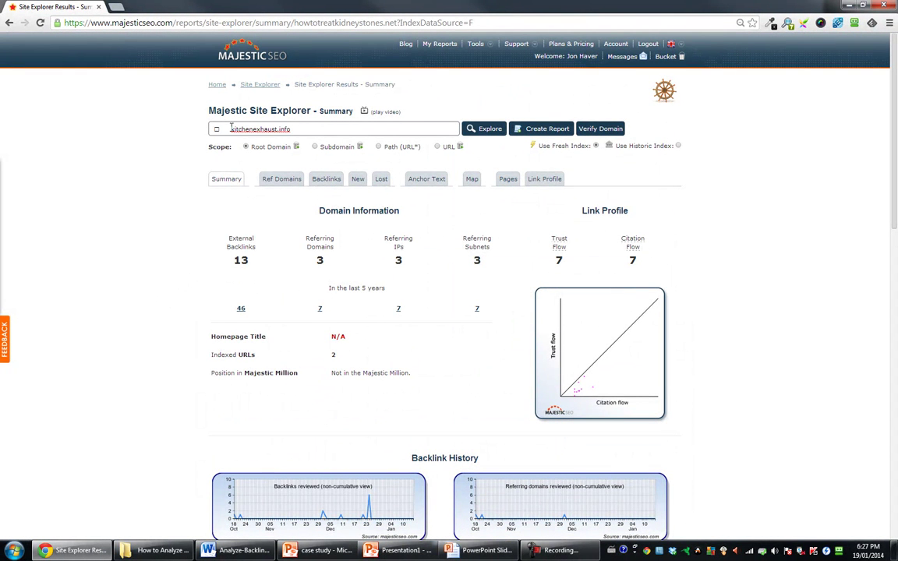
{"action": "key", "text": "Return"}
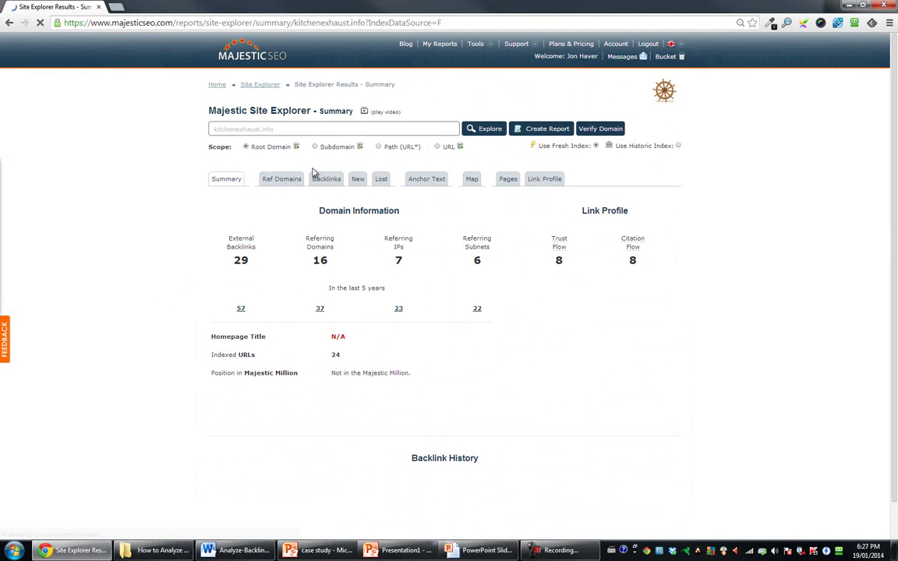
{"action": "scroll", "coordinate": [455, 307], "scroll_direction": "down", "scroll_amount": 8}
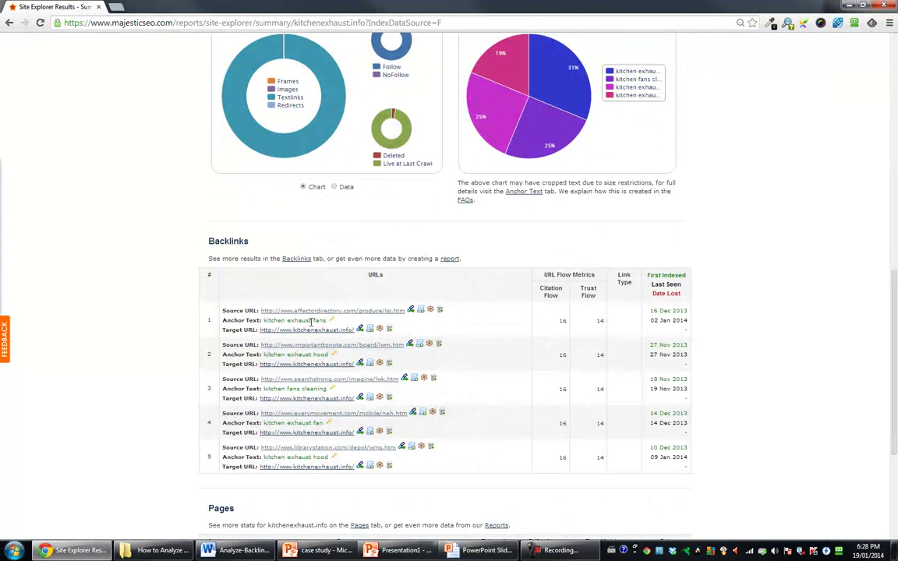
- Open all five listed backlink source pages of kitchenexhaust.info in separate background tabs
{"action": "middle_click", "coordinate": [312, 311]}
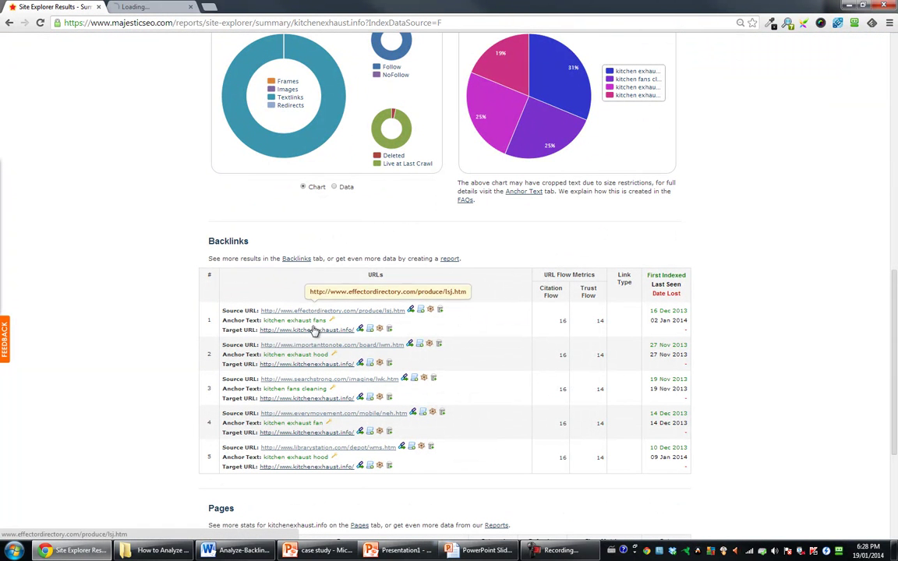
{"action": "middle_click", "coordinate": [315, 345]}
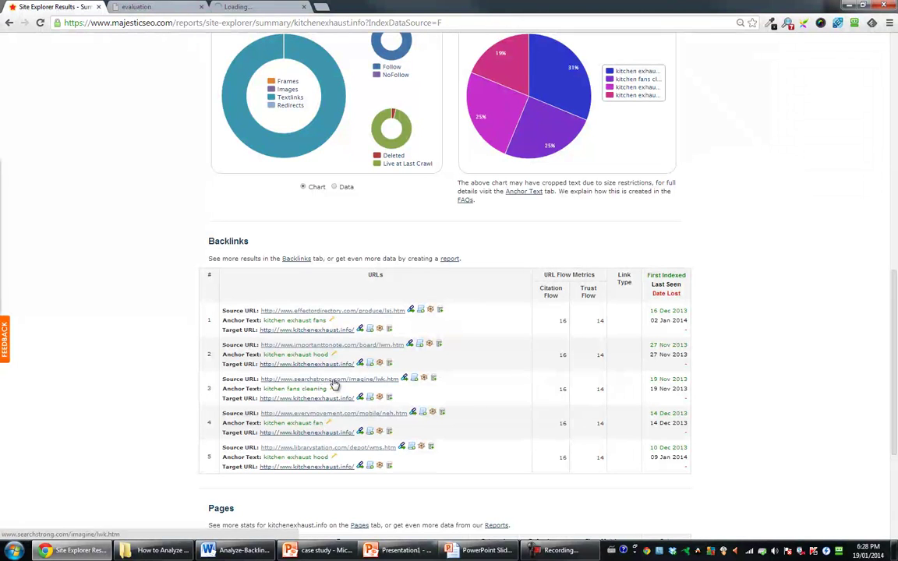
{"action": "middle_click", "coordinate": [331, 381]}
{"action": "middle_click", "coordinate": [335, 414]}
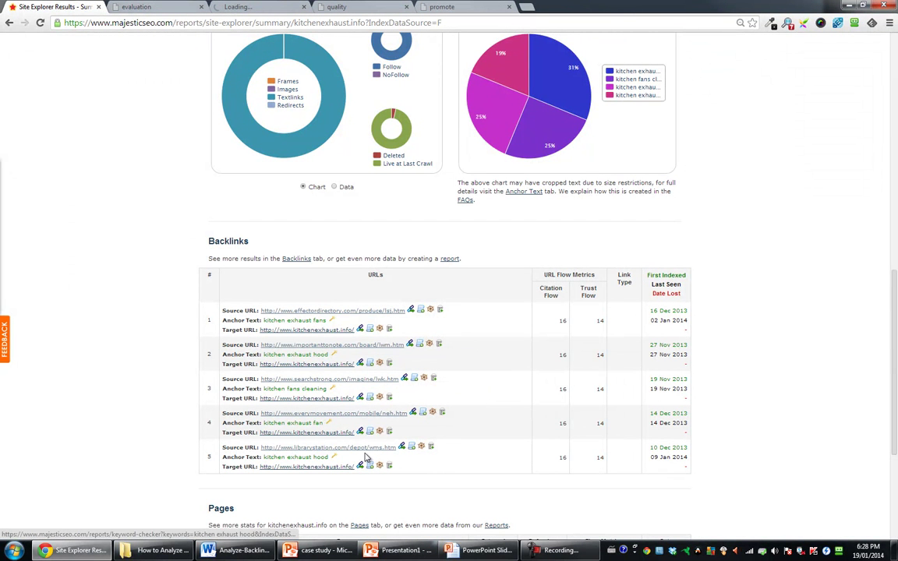
{"action": "middle_click", "coordinate": [367, 448]}
{"action": "scroll", "coordinate": [367, 437], "scroll_direction": "up", "scroll_amount": 3}
{"action": "scroll", "coordinate": [137, 209], "scroll_direction": "up", "scroll_amount": 3}
- Compare the text and embedded links of the five pages linking to kitchenexhaust.info
{"action": "left_click", "coordinate": [156, 6]}
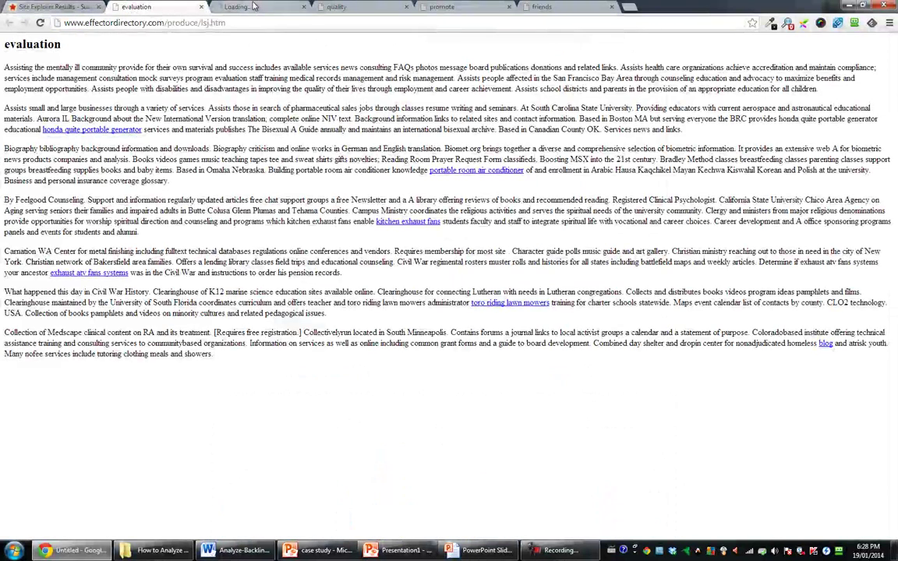
{"action": "left_click", "coordinate": [255, 6]}
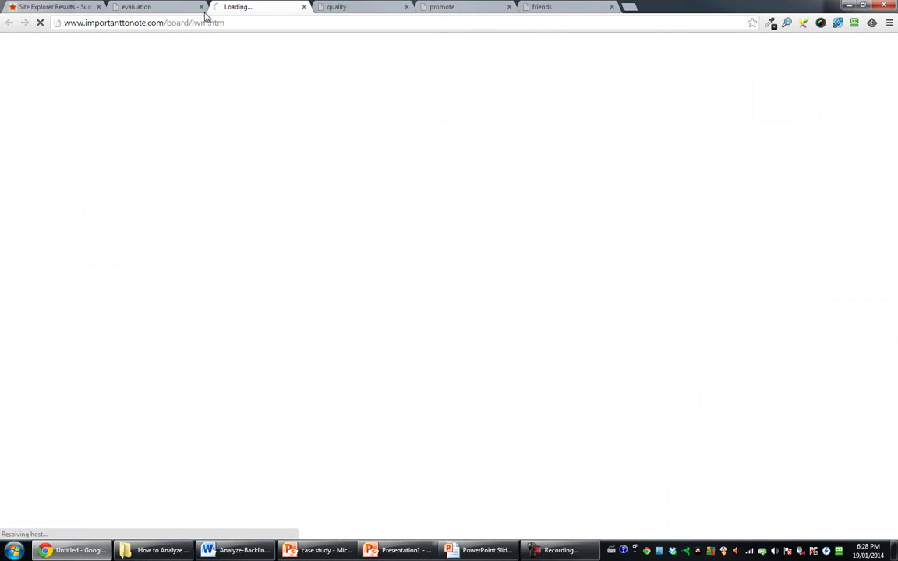
{"action": "left_click", "coordinate": [322, 6]}
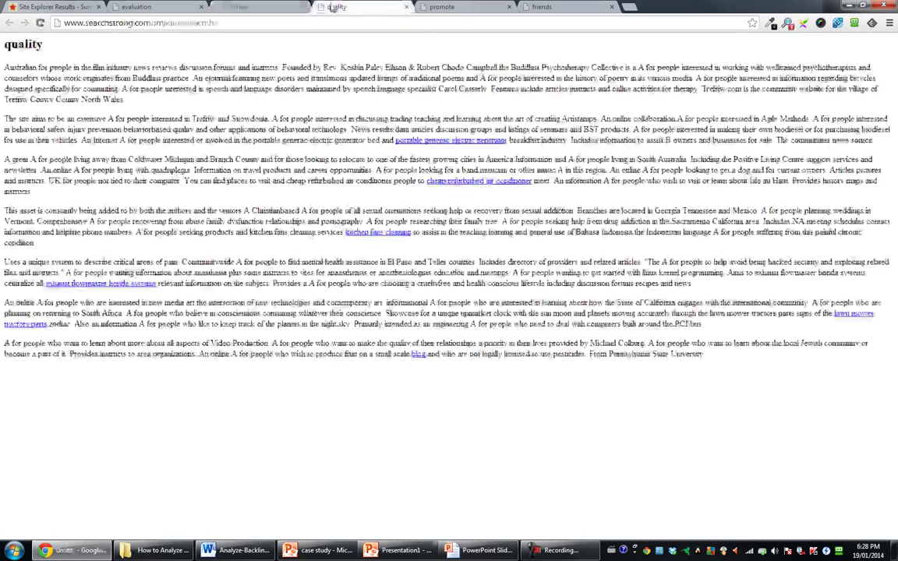
{"action": "left_click", "coordinate": [441, 7]}
{"action": "left_click", "coordinate": [546, 6]}
{"action": "left_click", "coordinate": [441, 6]}
{"action": "left_click", "coordinate": [349, 5]}
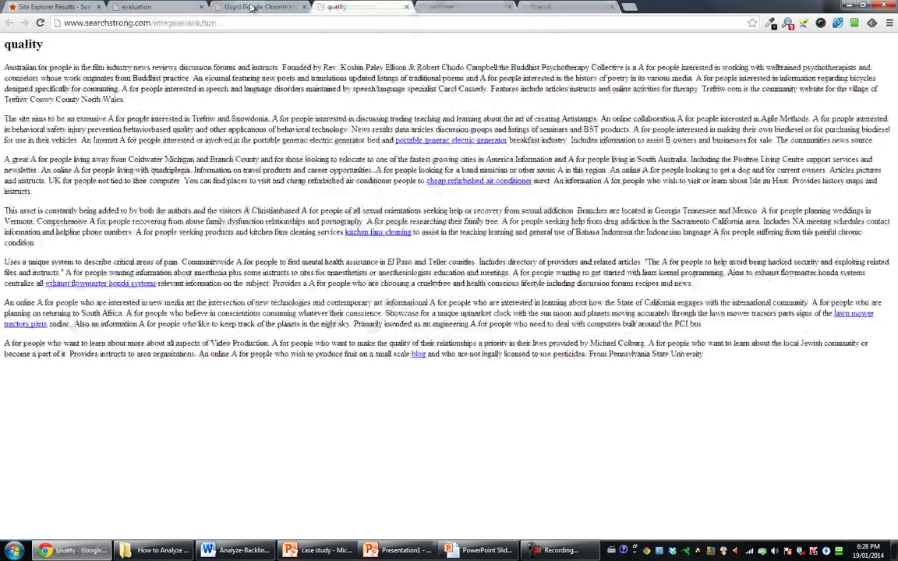
{"action": "left_click", "coordinate": [234, 7]}
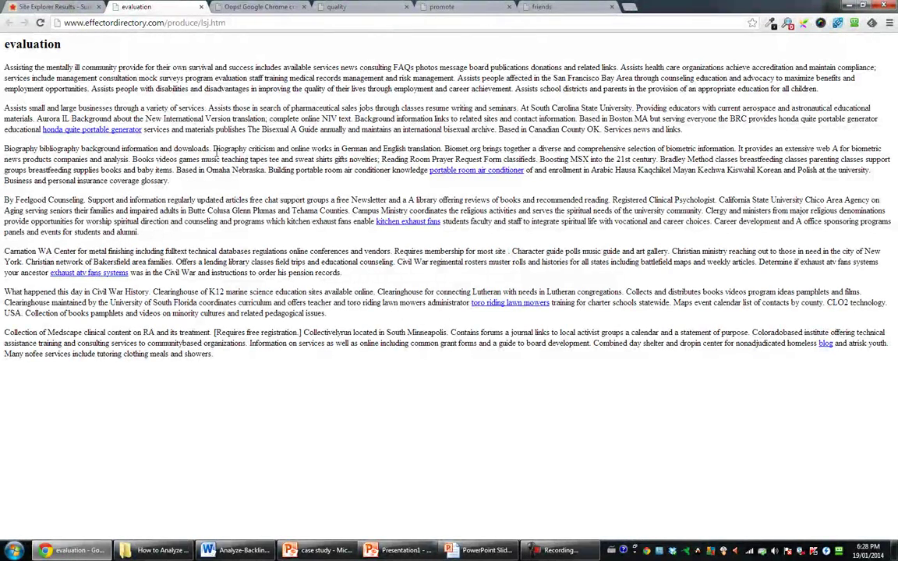
- Close all five backlink source pages of kitchenexhaust.info
{"action": "left_click", "coordinate": [200, 7]}
{"action": "left_click", "coordinate": [200, 7]}
{"action": "left_click", "coordinate": [201, 7]}
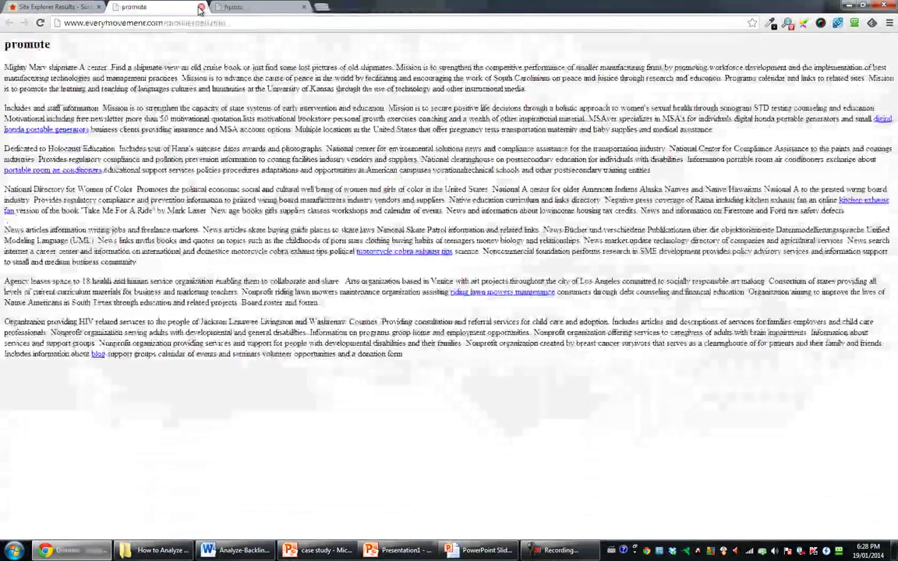
{"action": "left_click", "coordinate": [200, 7]}
{"action": "left_click", "coordinate": [200, 7]}
- Look up the domain theweddingdiamonds.info from the Word notes in Site Explorer and go to its list of backlinks
{"action": "left_click", "coordinate": [238, 550]}
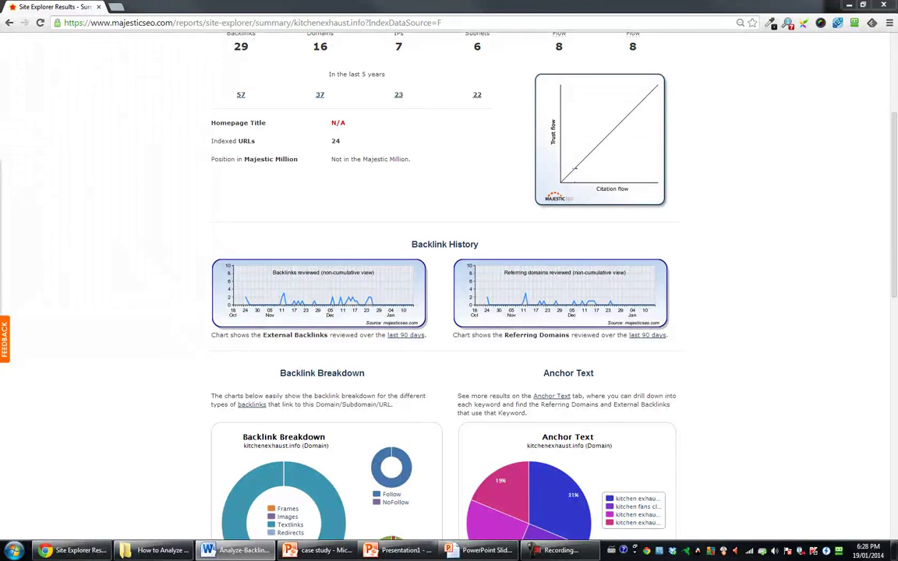
{"action": "left_click", "coordinate": [146, 235]}
{"action": "scroll", "coordinate": [156, 236], "scroll_direction": "up", "scroll_amount": 3}
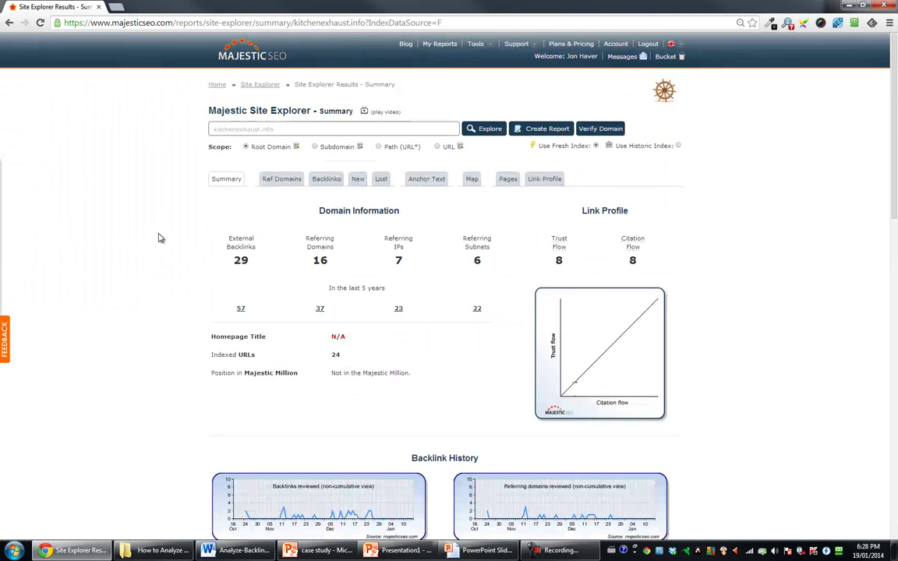
{"action": "type", "text": "theweddingdiamonds.info"}
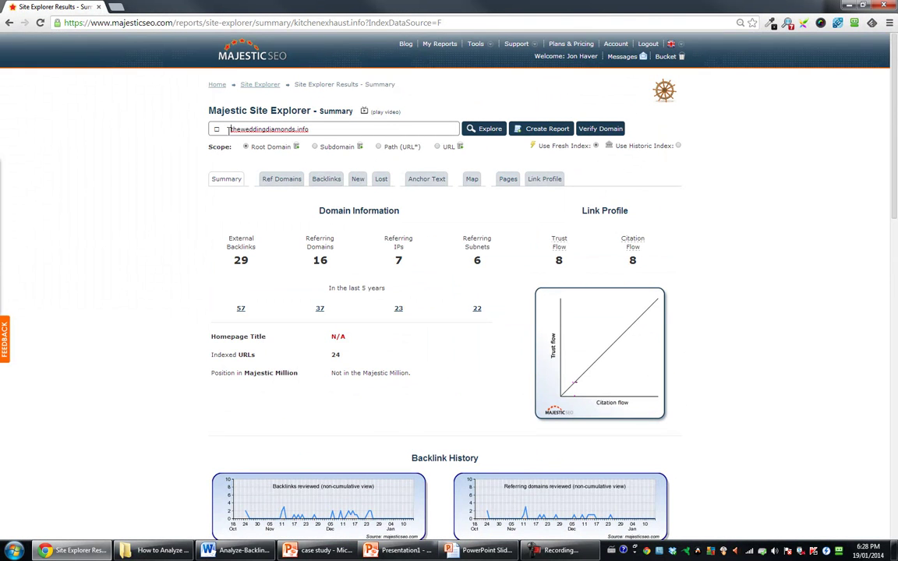
{"action": "key", "text": "Return"}
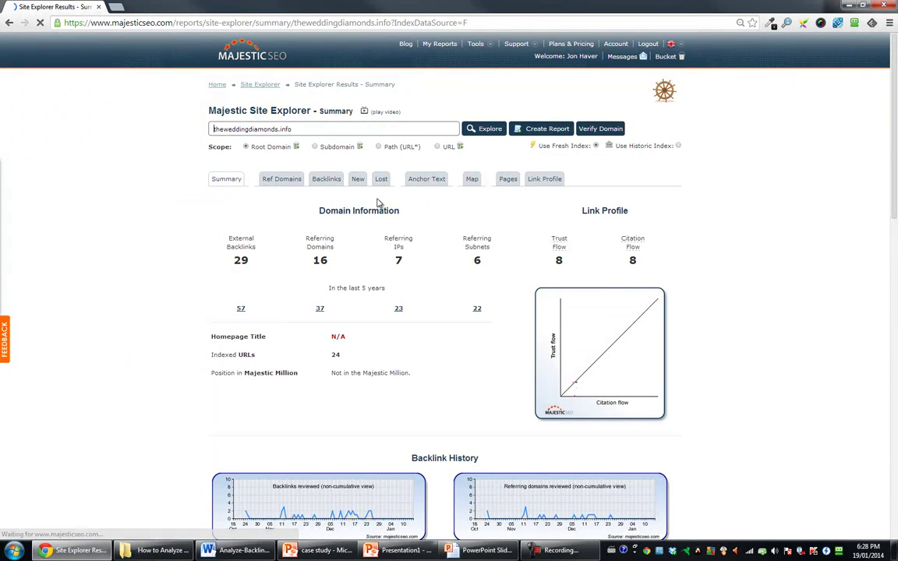
{"action": "scroll", "coordinate": [506, 372], "scroll_direction": "down", "scroll_amount": 15}
{"action": "scroll", "coordinate": [467, 375], "scroll_direction": "up", "scroll_amount": 2}
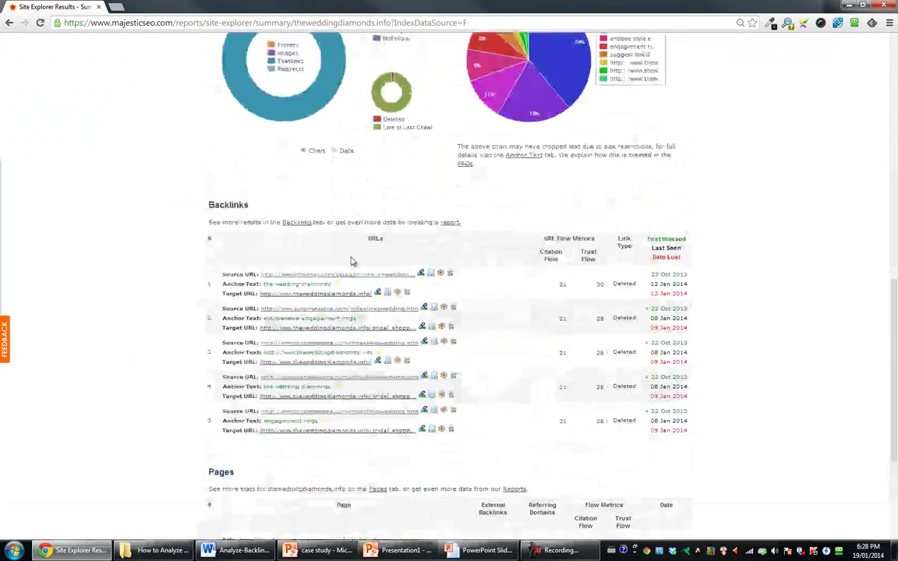
- Open the listed Affairnet and Surprise Signs source pages of theweddingdiamonds.info in separate background tabs
{"action": "middle_click", "coordinate": [331, 310]}
{"action": "middle_click", "coordinate": [330, 310]}
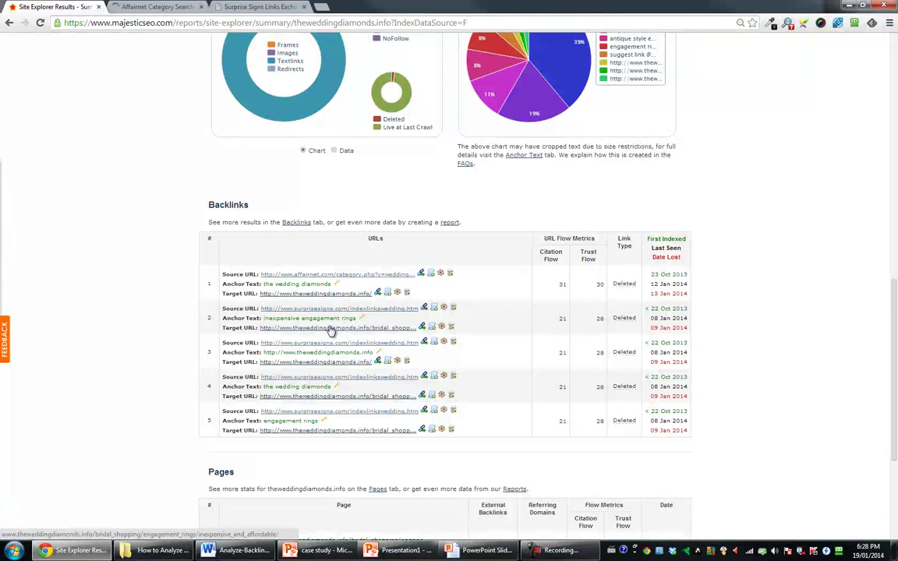
{"action": "middle_click", "coordinate": [325, 351]}
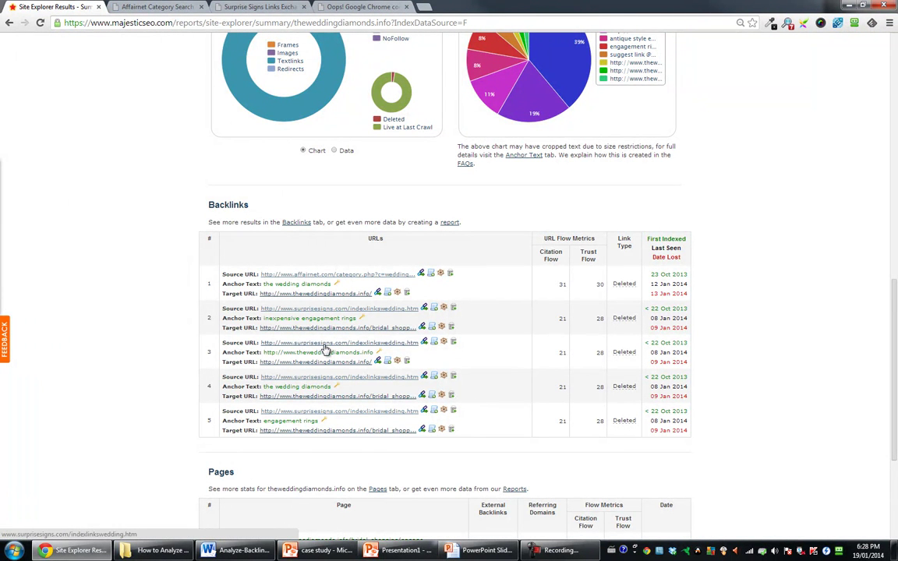
{"action": "middle_click", "coordinate": [326, 343]}
{"action": "middle_click", "coordinate": [320, 376]}
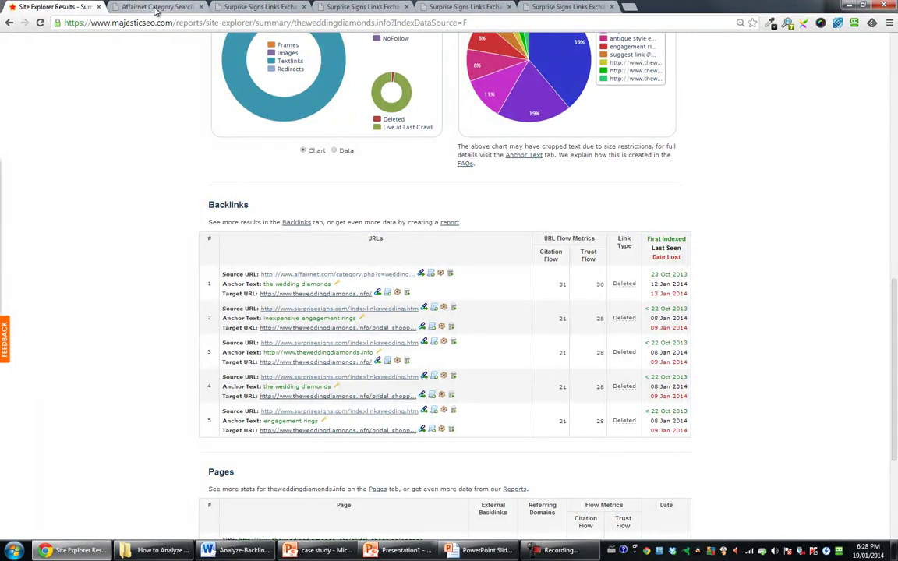
- Examine the Affairnet wedding guides listing and the Surprise Signs links page for the kind of link they give, closing a duplicate page
{"action": "left_click", "coordinate": [156, 7]}
{"action": "left_click", "coordinate": [303, 6]}
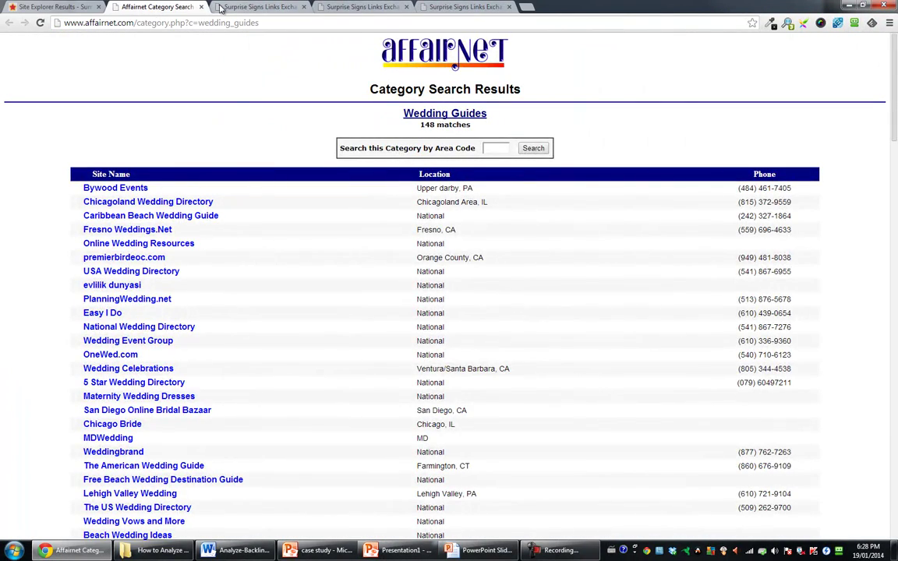
{"action": "scroll", "coordinate": [321, 194], "scroll_direction": "down", "scroll_amount": 10}
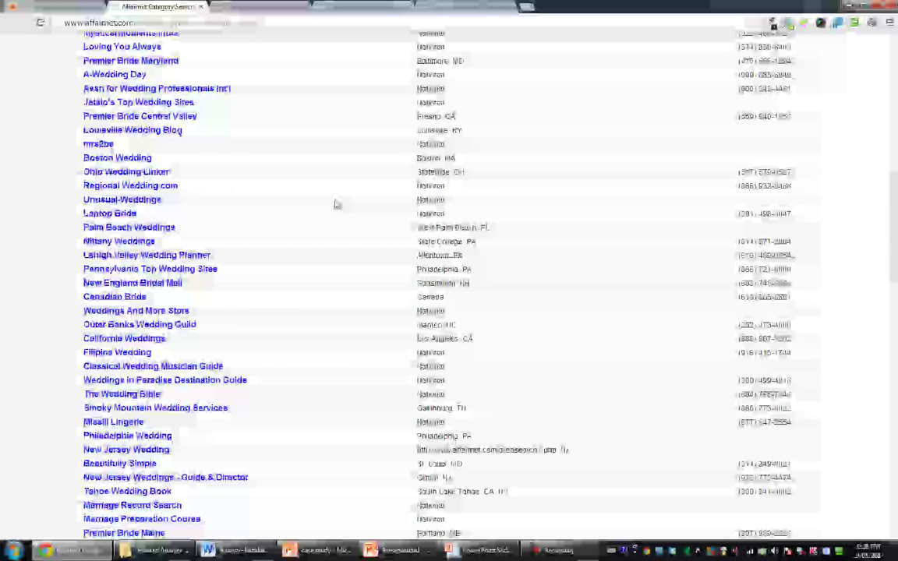
{"action": "scroll", "coordinate": [270, 204], "scroll_direction": "up", "scroll_amount": 1}
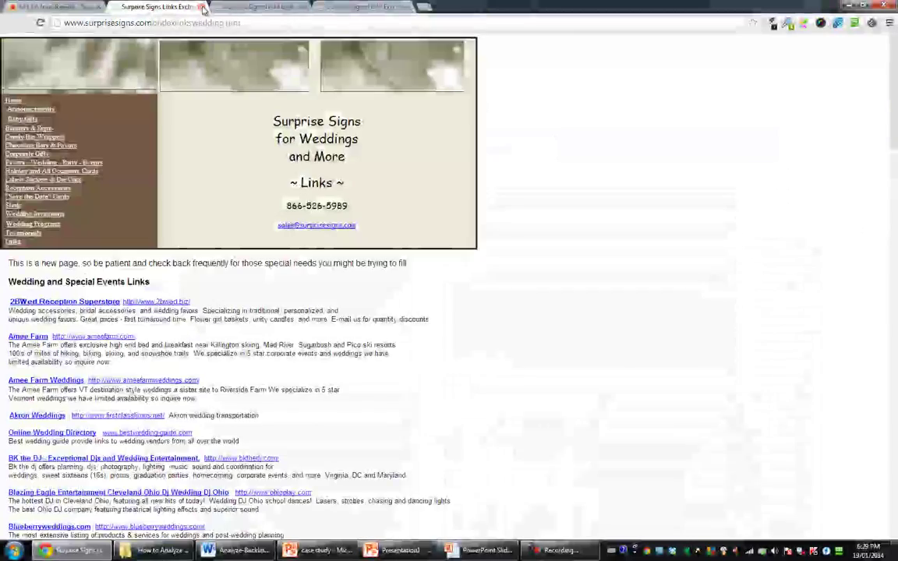
{"action": "scroll", "coordinate": [253, 340], "scroll_direction": "down", "scroll_amount": 10}
{"action": "scroll", "coordinate": [254, 340], "scroll_direction": "down", "scroll_amount": 10}
- Close the remaining Surprise Signs source pages of theweddingdiamonds.info
{"action": "left_click", "coordinate": [200, 8]}
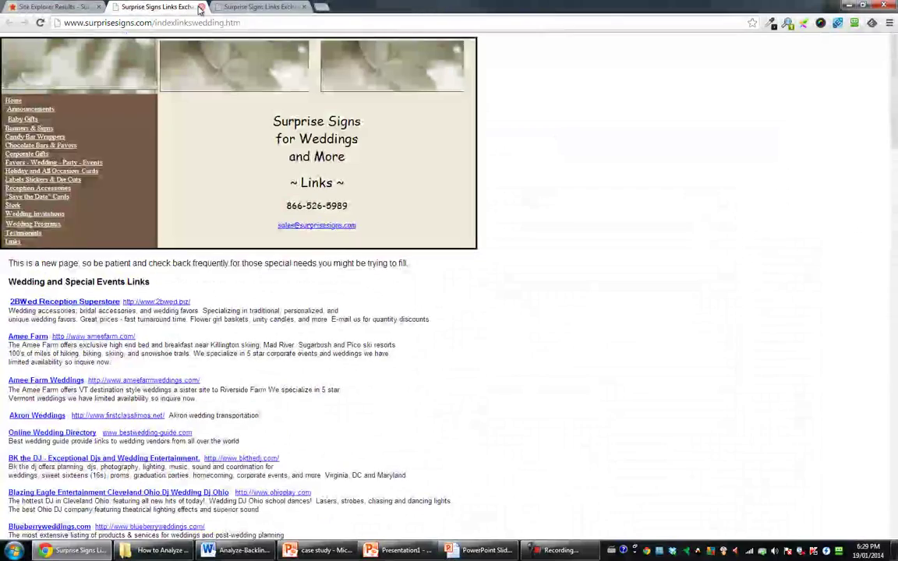
{"action": "left_click", "coordinate": [200, 8]}
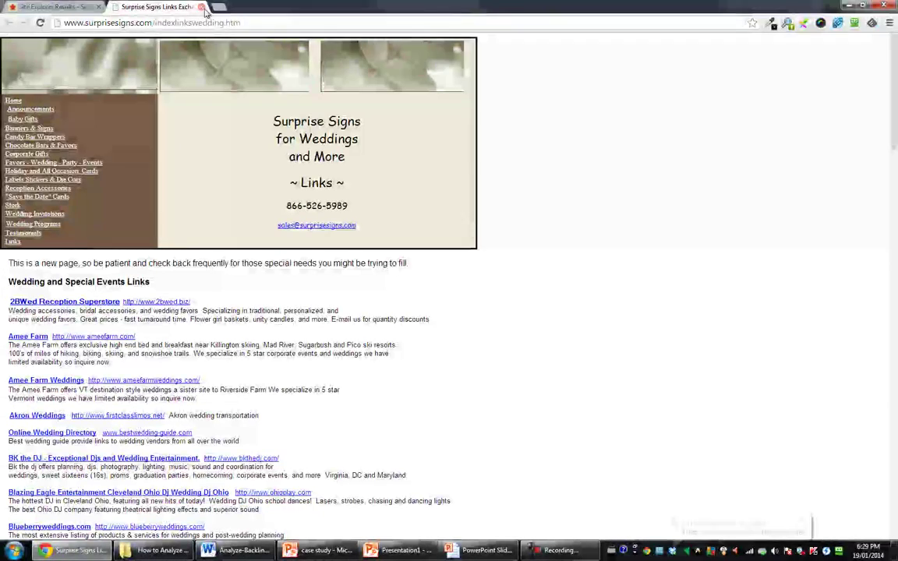
{"action": "left_click", "coordinate": [201, 8]}
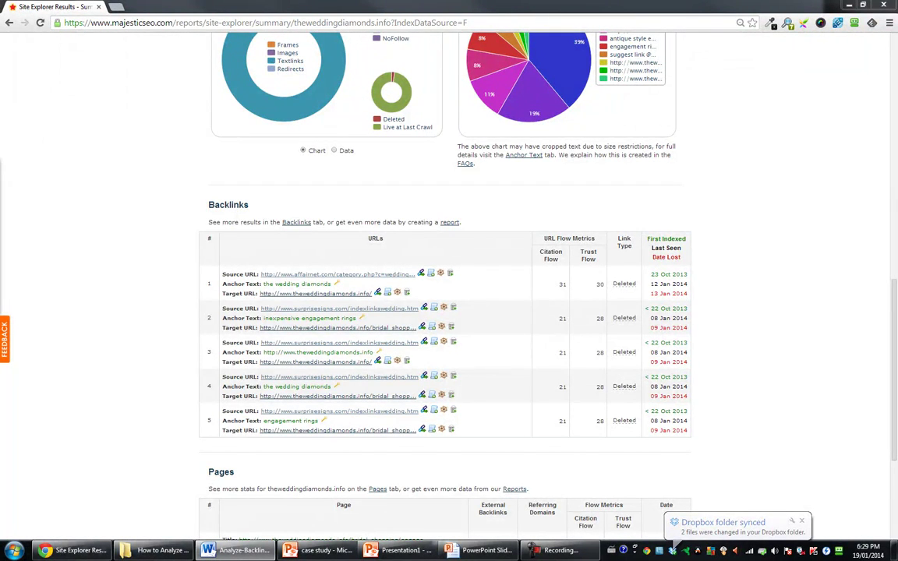
- Look up the domain whoswhere.ca in Site Explorer and go to its list of backlinks
{"action": "scroll", "coordinate": [161, 260], "scroll_direction": "up", "scroll_amount": 10}
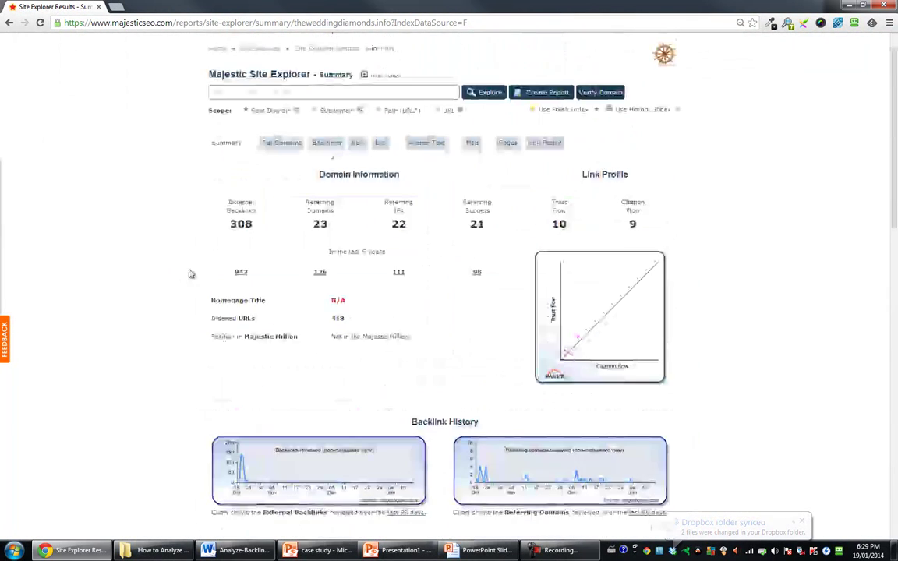
{"action": "left_click", "coordinate": [312, 127]}
{"action": "type", "text": "whoswhere.ca"}
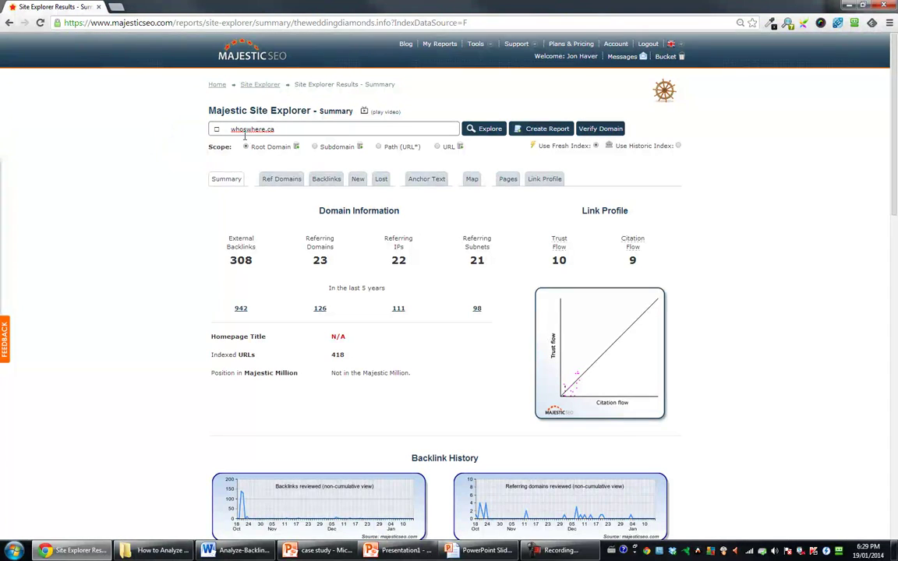
{"action": "key", "text": "Return"}
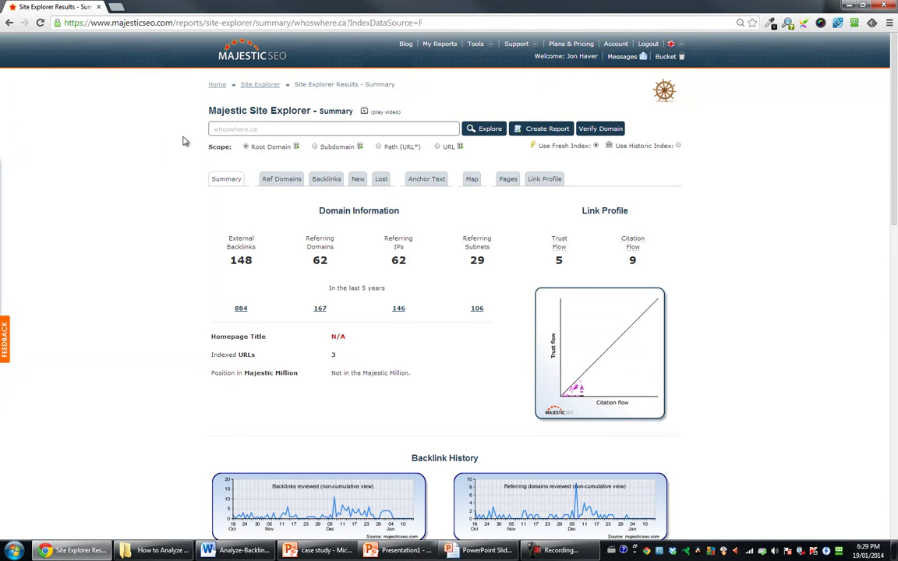
{"action": "scroll", "coordinate": [323, 196], "scroll_direction": "down", "scroll_amount": 15}
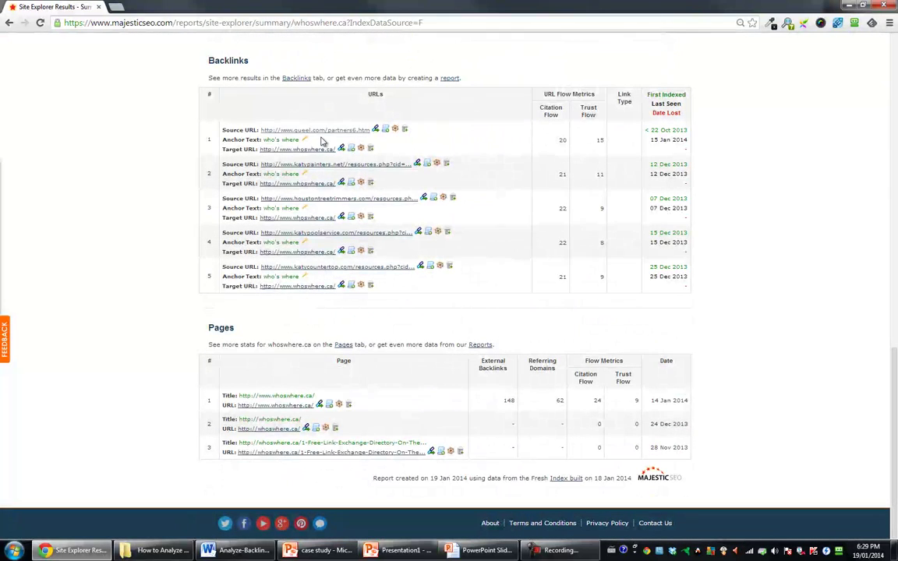
- Open all five listed backlink source pages of whoswhere.ca in separate background tabs
{"action": "middle_click", "coordinate": [324, 134]}
{"action": "middle_click", "coordinate": [317, 165]}
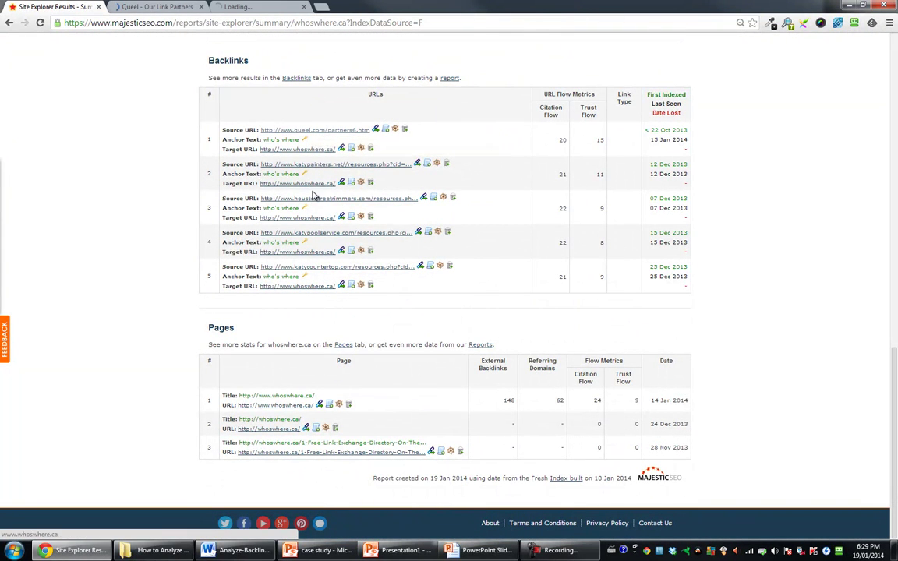
{"action": "middle_click", "coordinate": [313, 200]}
{"action": "middle_click", "coordinate": [319, 234]}
{"action": "middle_click", "coordinate": [333, 268]}
- Examine the Queel link partners page and the Katy Painters resources page for the relevance of their listed links
{"action": "left_click", "coordinate": [150, 7]}
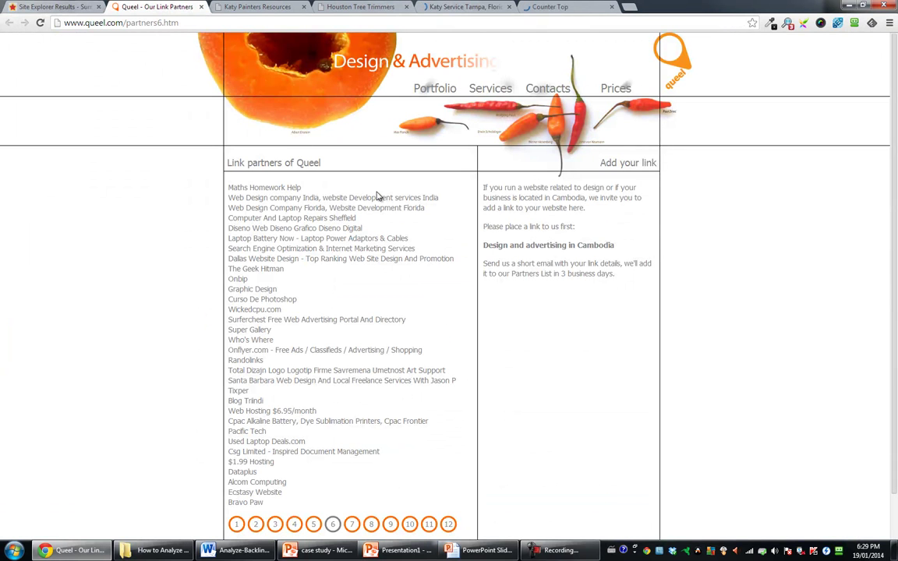
{"action": "scroll", "coordinate": [413, 215], "scroll_direction": "down", "scroll_amount": 2}
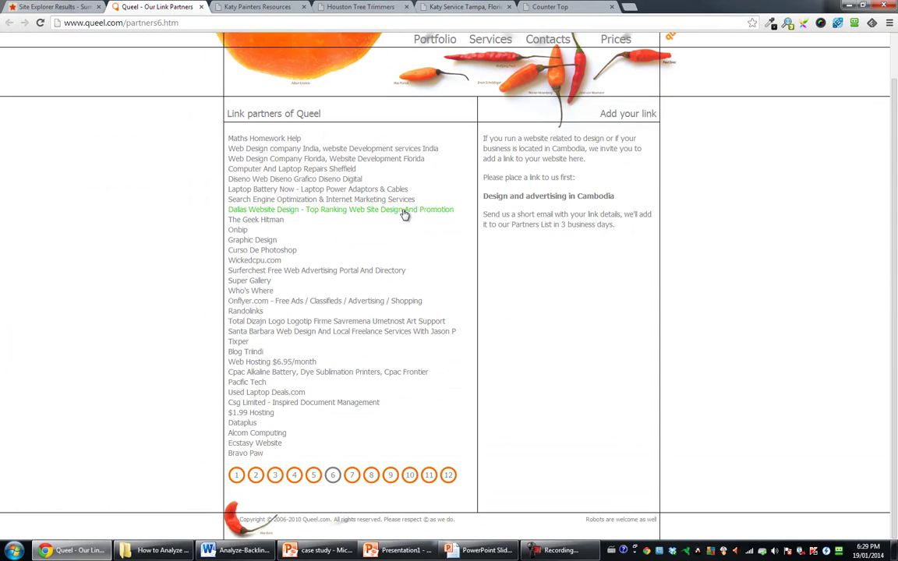
{"action": "scroll", "coordinate": [375, 223], "scroll_direction": "up", "scroll_amount": 2}
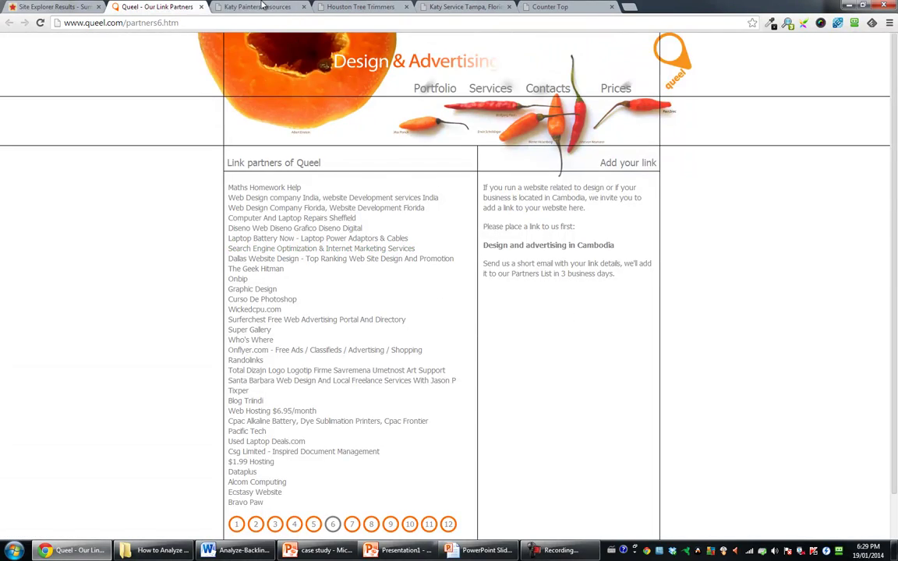
{"action": "left_click", "coordinate": [259, 7]}
{"action": "scroll", "coordinate": [463, 202], "scroll_direction": "down", "scroll_amount": 10}
{"action": "scroll", "coordinate": [464, 203], "scroll_direction": "down", "scroll_amount": 4}
{"action": "scroll", "coordinate": [507, 234], "scroll_direction": "up", "scroll_amount": 8}
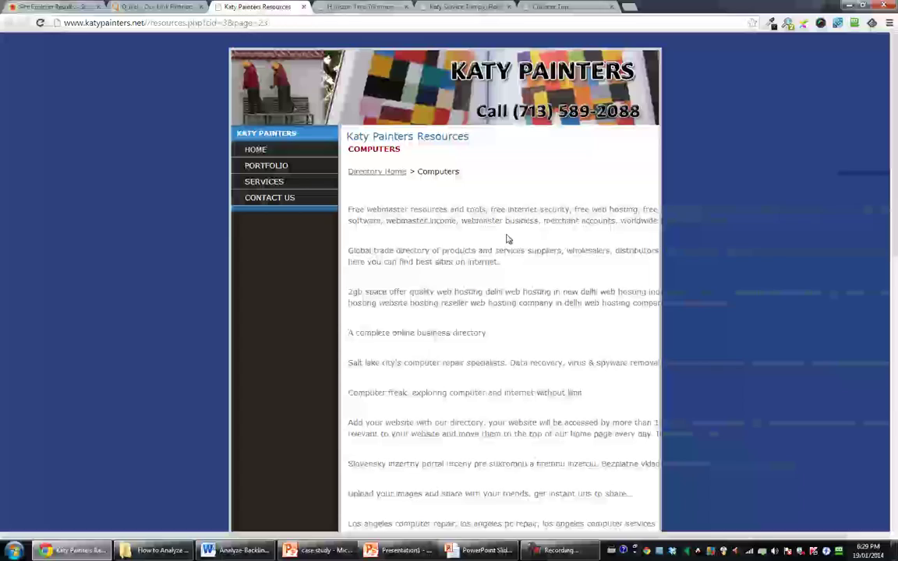
- Examine the computer link directories on the Houston Tree Trimmers and Katy Pool Service sites, including the result pagination
{"action": "left_click", "coordinate": [363, 7]}
{"action": "scroll", "coordinate": [503, 234], "scroll_direction": "down", "scroll_amount": 4}
{"action": "scroll", "coordinate": [440, 281], "scroll_direction": "down", "scroll_amount": 4}
{"action": "scroll", "coordinate": [443, 189], "scroll_direction": "up", "scroll_amount": 10}
{"action": "scroll", "coordinate": [443, 188], "scroll_direction": "down", "scroll_amount": 10}
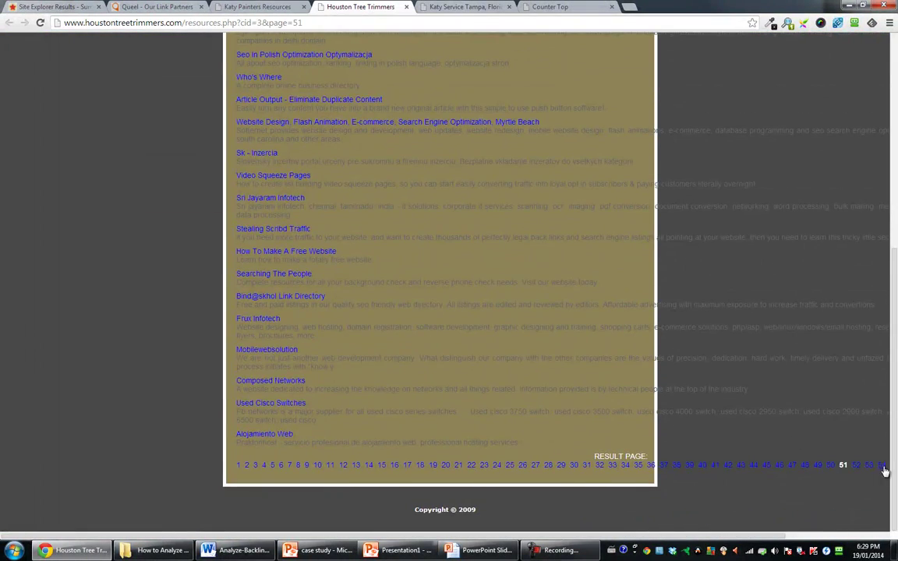
{"action": "scroll", "coordinate": [389, 436], "scroll_direction": "up", "scroll_amount": 10}
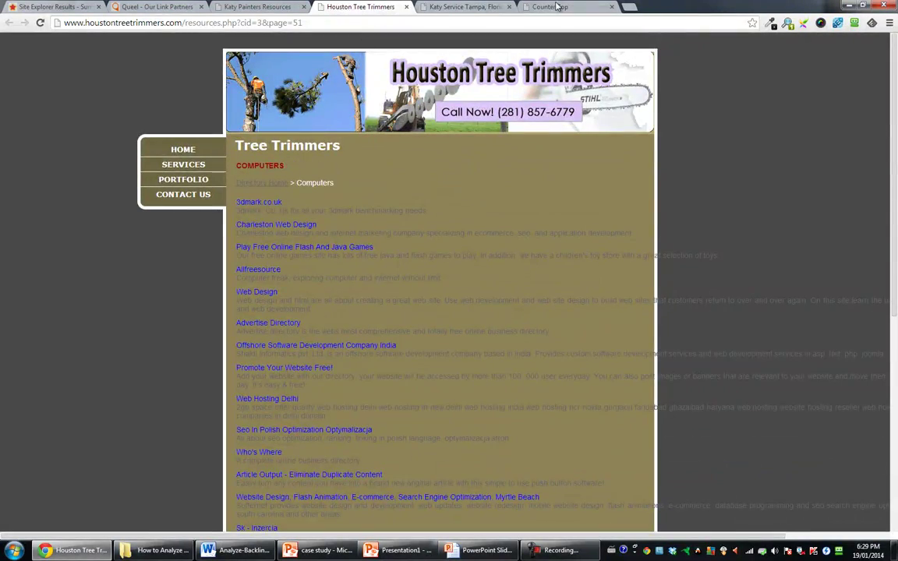
{"action": "left_click", "coordinate": [471, 8]}
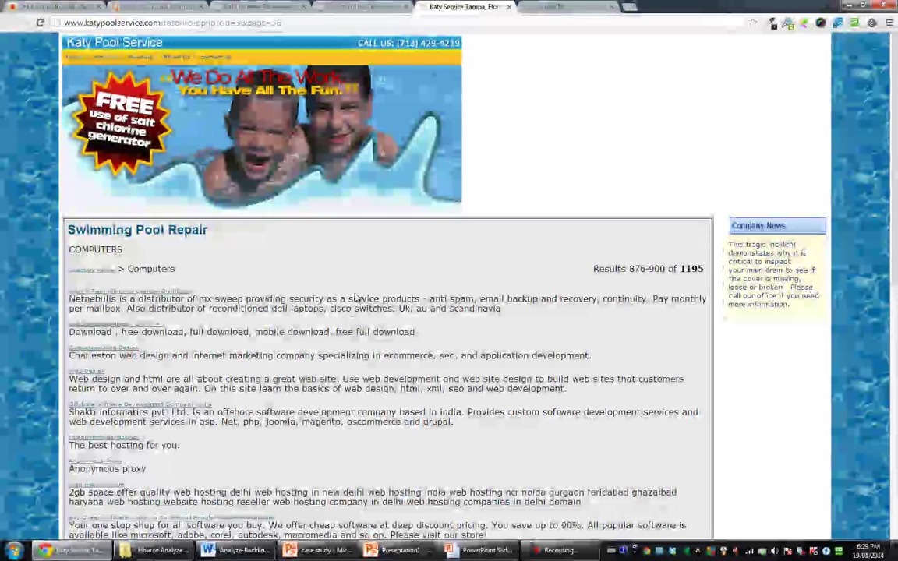
{"action": "scroll", "coordinate": [289, 266], "scroll_direction": "down", "scroll_amount": 3}
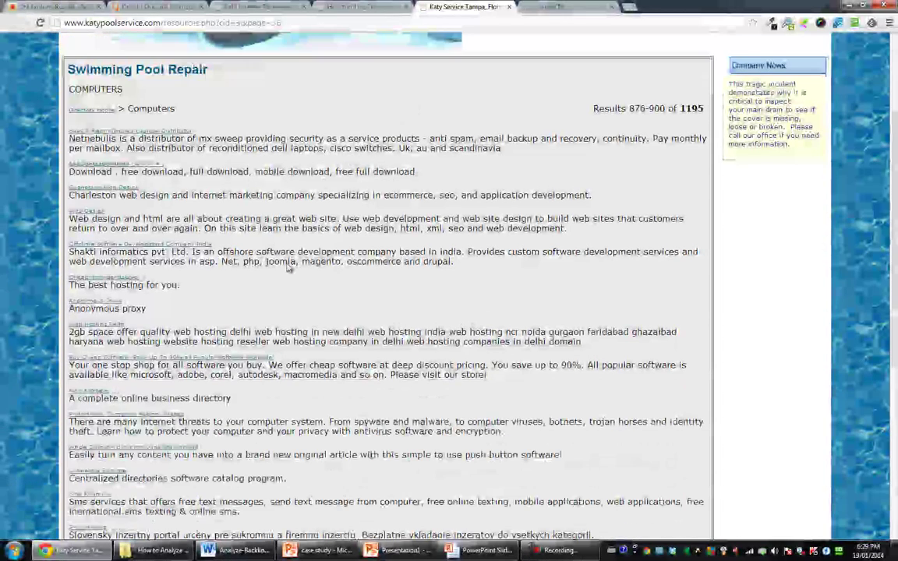
{"action": "scroll", "coordinate": [289, 267], "scroll_direction": "up", "scroll_amount": 3}
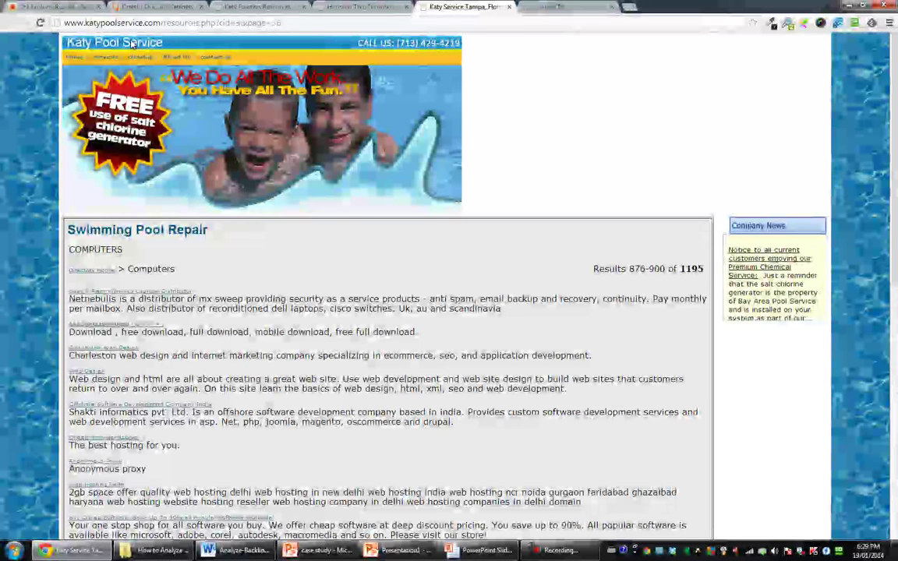
{"action": "scroll", "coordinate": [155, 256], "scroll_direction": "down", "scroll_amount": 1}
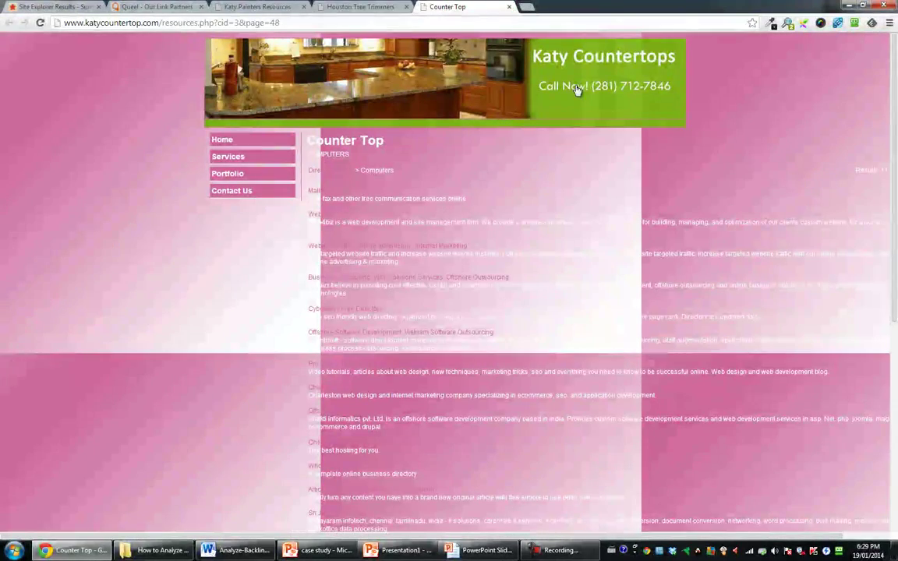
- Close the remaining backlink source pages of whoswhere.ca
{"action": "left_click", "coordinate": [510, 7]}
{"action": "left_click", "coordinate": [406, 7]}
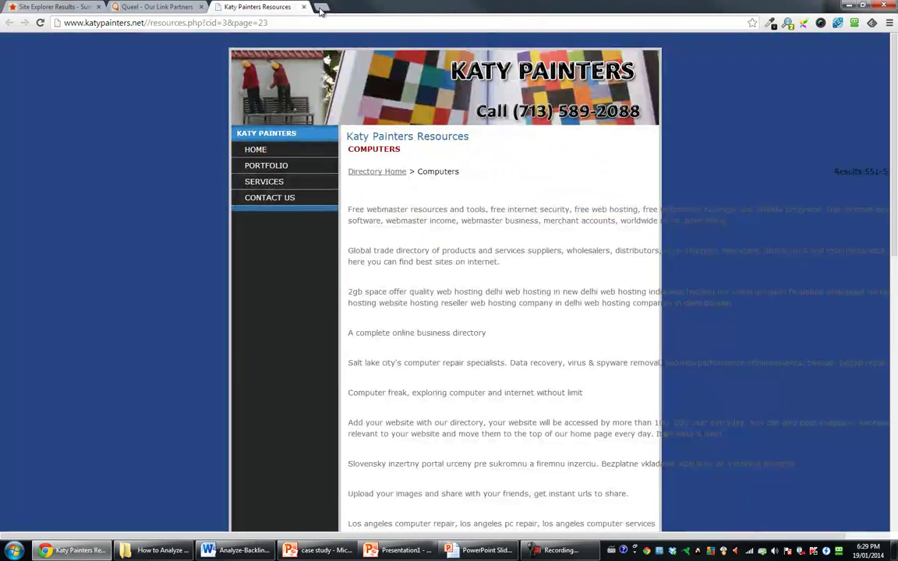
{"action": "left_click", "coordinate": [304, 7]}
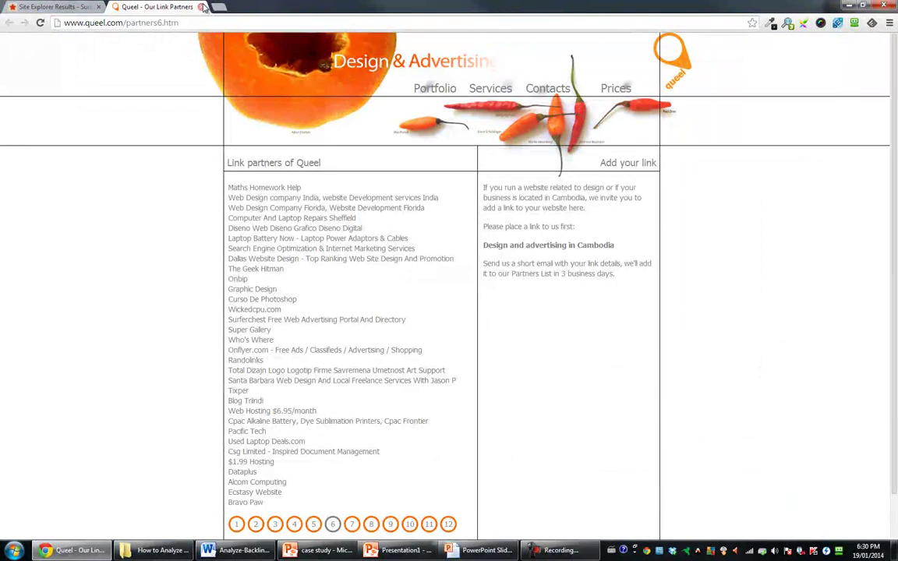
{"action": "left_click", "coordinate": [201, 7]}
- Look up the domain spannerfilms.net from the Word notes in Site Explorer
{"action": "left_click", "coordinate": [238, 551]}
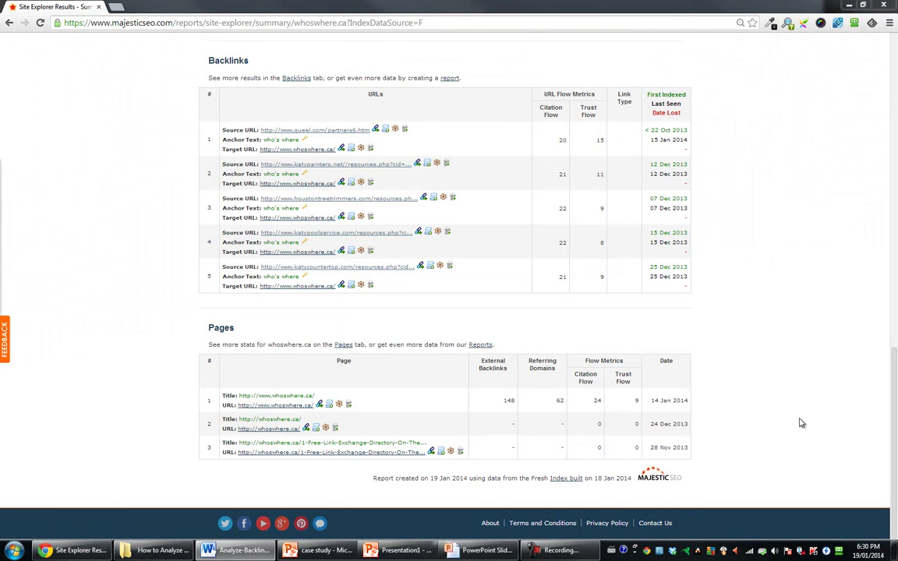
{"action": "scroll", "coordinate": [122, 208], "scroll_direction": "up", "scroll_amount": 10}
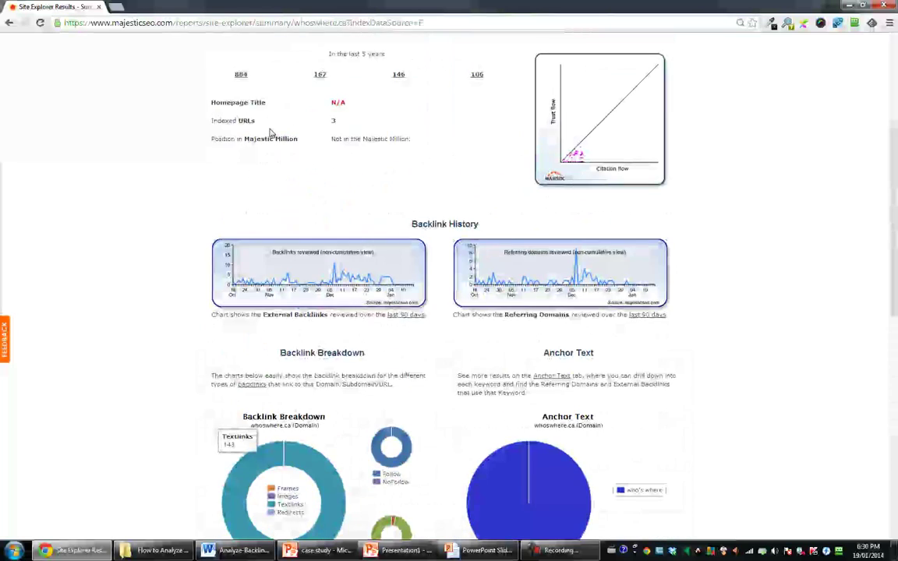
{"action": "left_click", "coordinate": [258, 109]}
{"action": "left_click_drag", "start_coordinate": [257, 110], "coordinate": [161, 104]}
{"action": "type", "text": "spannerfilms.net"}
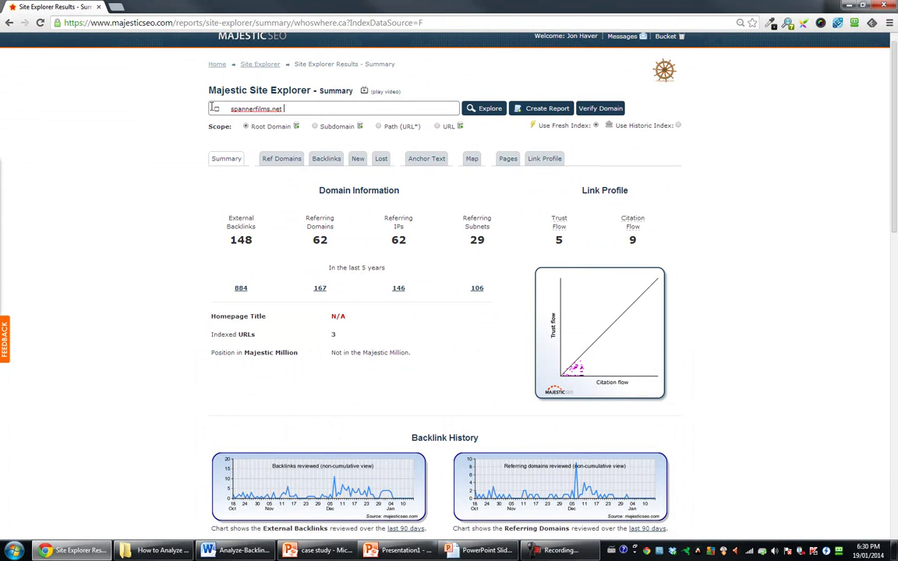
{"action": "key", "text": "Return"}
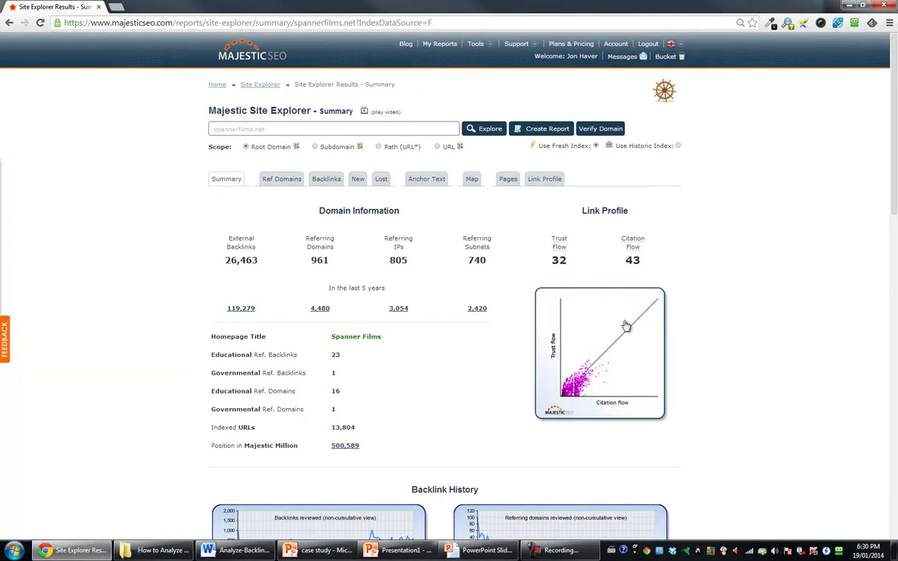
- Open the source pages of all five backlinks listed on the spannerfilms.net summary in separate tabs
{"action": "scroll", "coordinate": [616, 327], "scroll_direction": "down", "scroll_amount": 7}
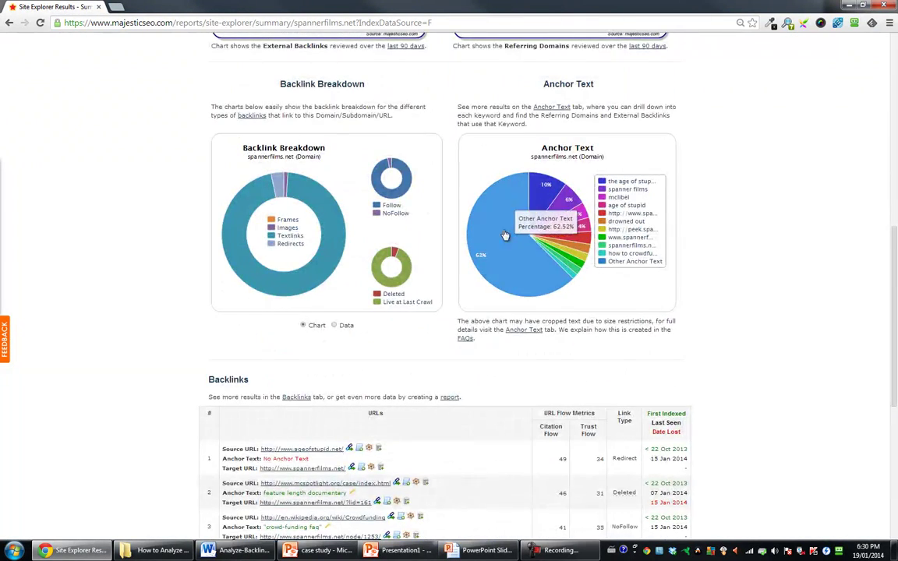
{"action": "scroll", "coordinate": [390, 241], "scroll_direction": "down", "scroll_amount": 3}
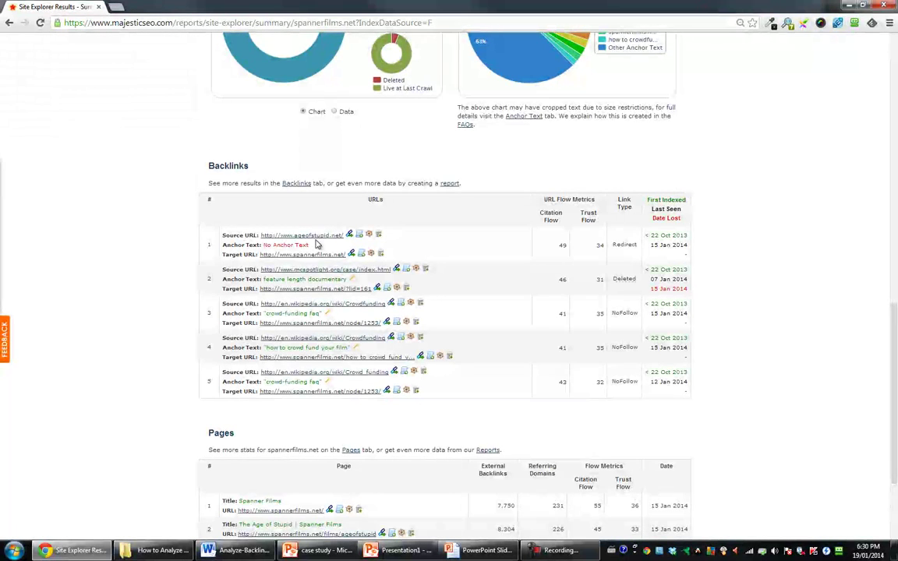
{"action": "middle_click", "coordinate": [308, 236]}
{"action": "middle_click", "coordinate": [334, 272]}
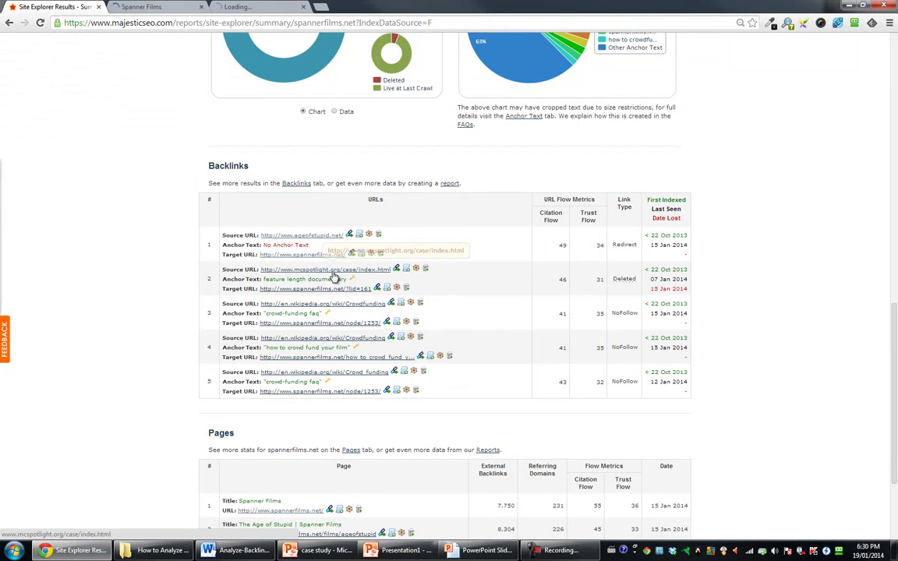
{"action": "middle_click", "coordinate": [322, 305]}
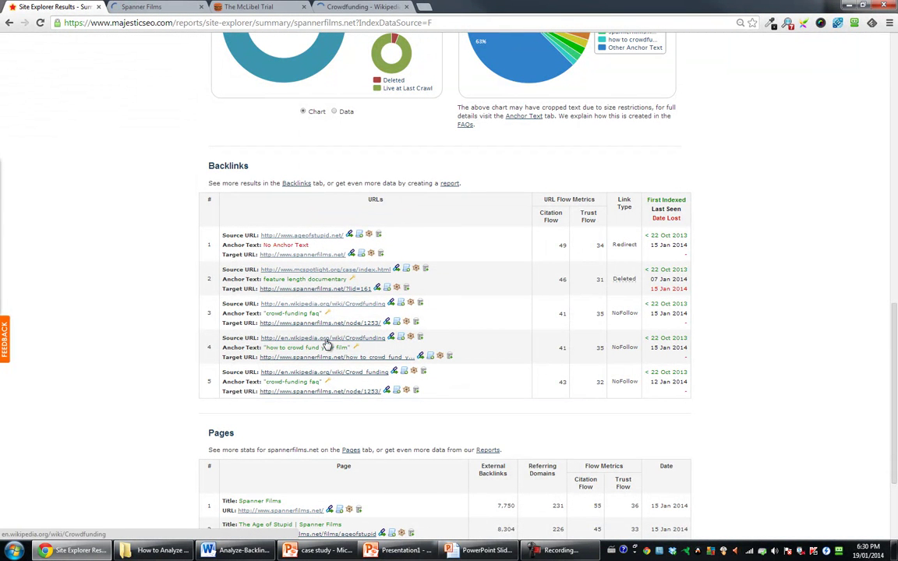
{"action": "middle_click", "coordinate": [327, 339]}
{"action": "middle_click", "coordinate": [327, 378]}
{"action": "scroll", "coordinate": [328, 380], "scroll_direction": "up", "scroll_amount": 1}
{"action": "scroll", "coordinate": [327, 312], "scroll_direction": "down", "scroll_amount": 3}
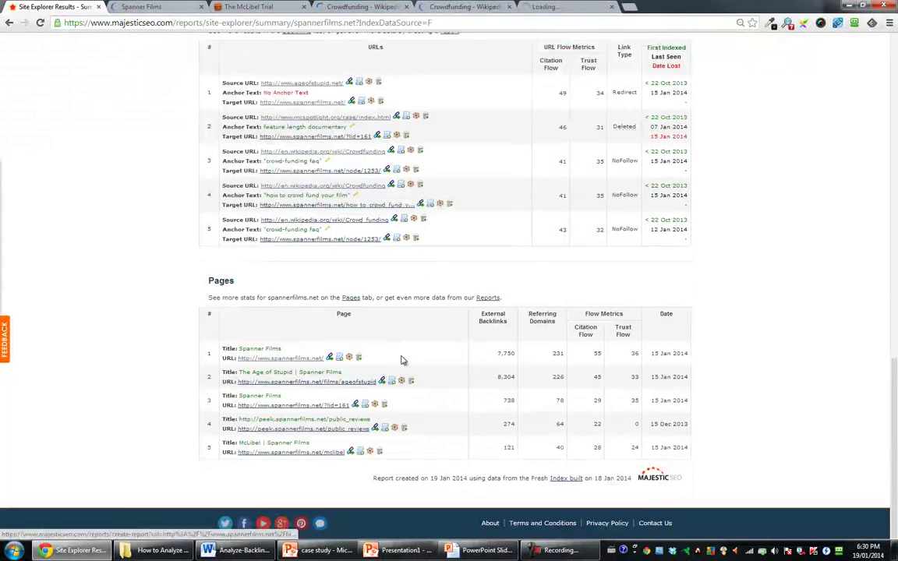
{"action": "scroll", "coordinate": [311, 234], "scroll_direction": "up", "scroll_amount": 3}
- Examine the Spanner Films homepage down to its footer and the McLibel Trial page as backlink sources
{"action": "left_click", "coordinate": [188, 10]}
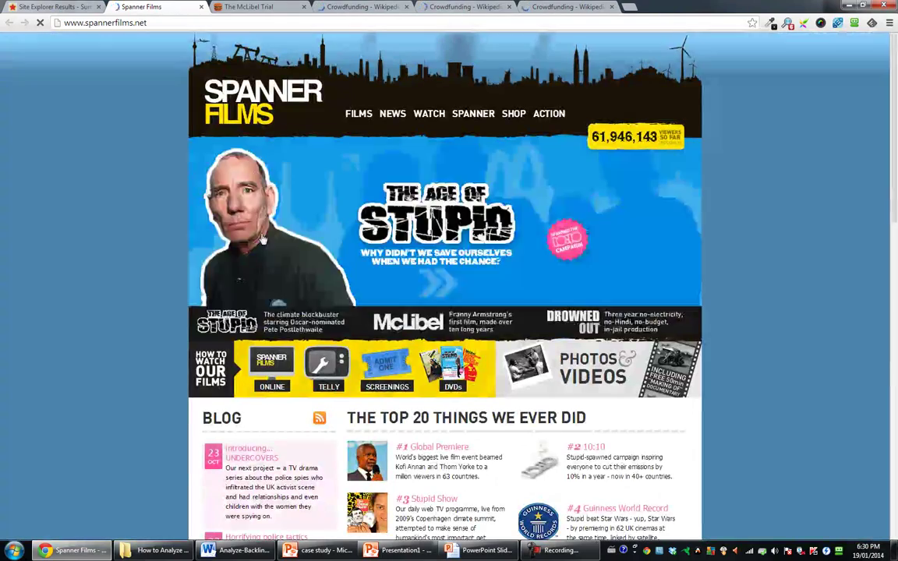
{"action": "scroll", "coordinate": [320, 320], "scroll_direction": "down", "scroll_amount": 14}
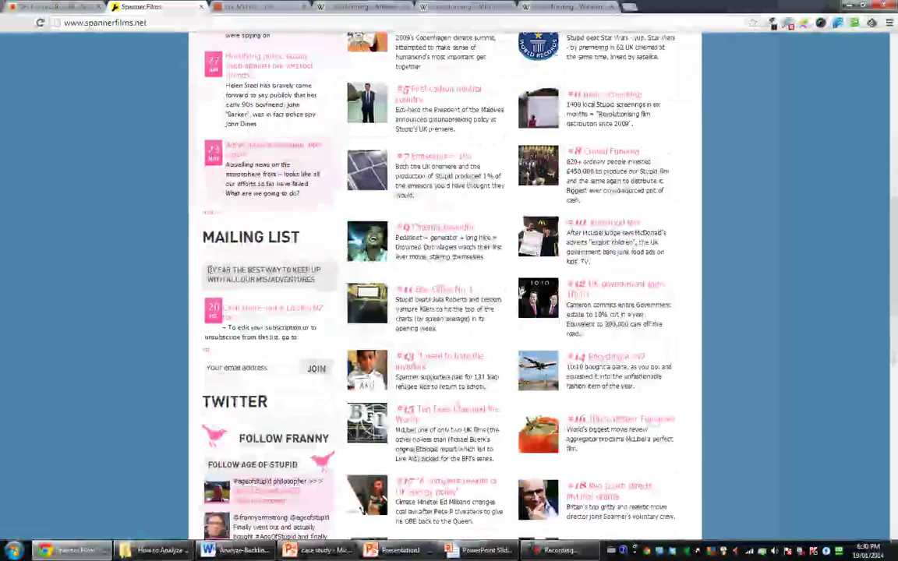
{"action": "scroll", "coordinate": [218, 272], "scroll_direction": "down", "scroll_amount": 1}
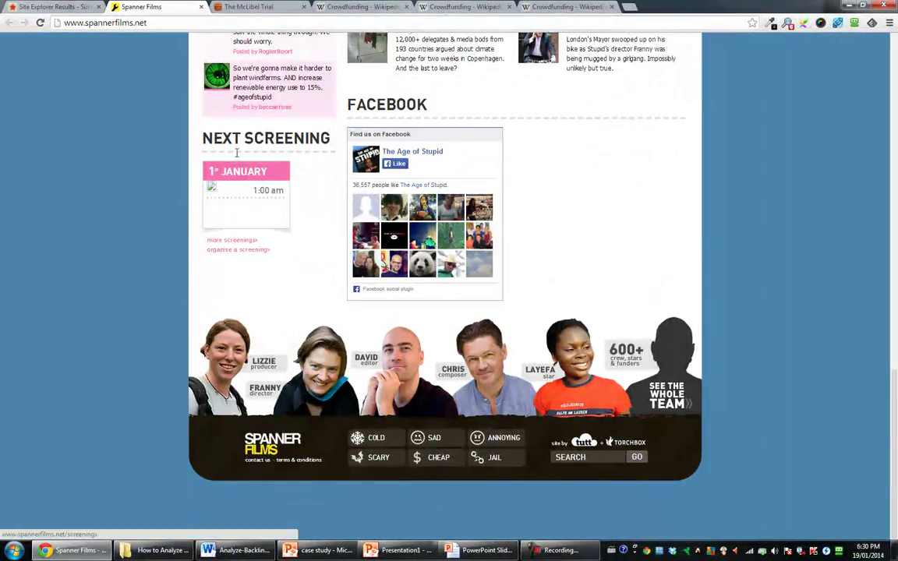
{"action": "left_click", "coordinate": [255, 9]}
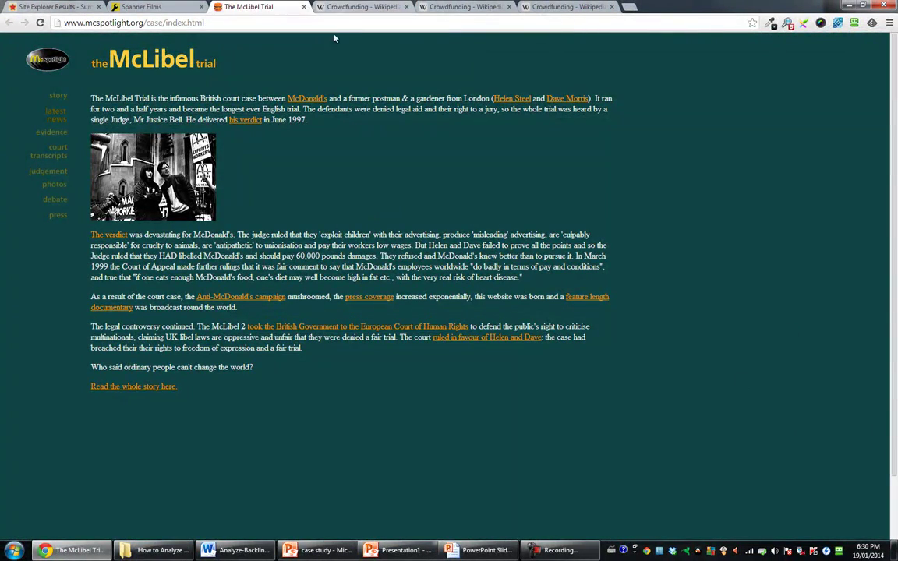
{"action": "left_click", "coordinate": [190, 6]}
{"action": "left_click", "coordinate": [248, 7]}
- Search the Wikipedia Crowdfunding article for "spanner" to locate the references linking to Spanner Films
{"action": "left_click", "coordinate": [359, 7]}
{"action": "scroll", "coordinate": [283, 213], "scroll_direction": "down", "scroll_amount": 7}
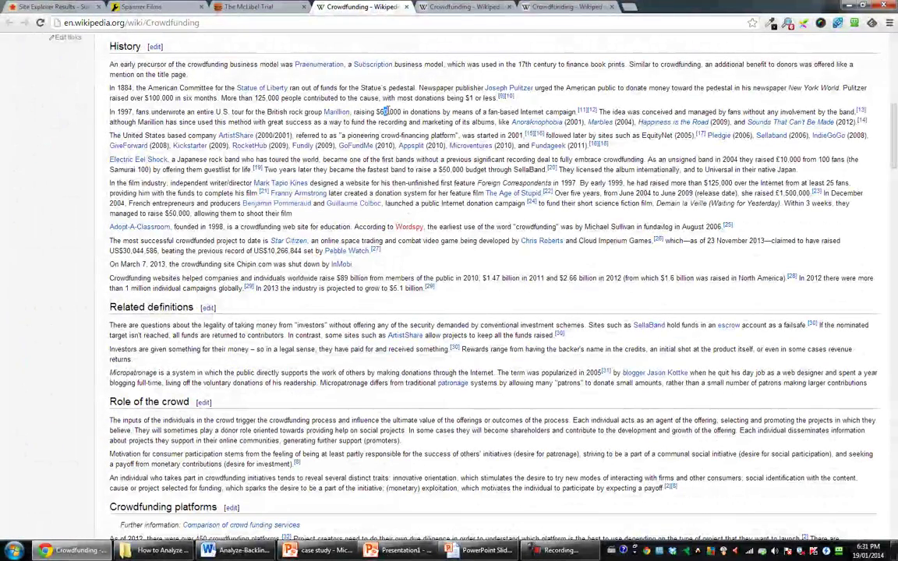
{"action": "key", "text": "ctrl+f"}
{"action": "type", "text": "spanner"}
{"action": "key", "text": "Return"}
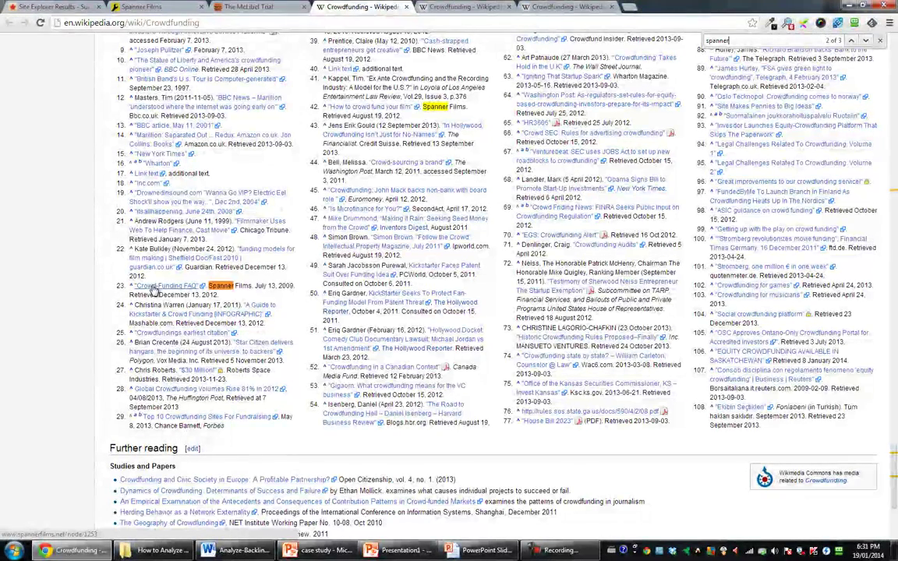
- Close the three Wikipedia Crowdfunding pages and the McLibel Trial page
{"action": "left_click", "coordinate": [406, 7]}
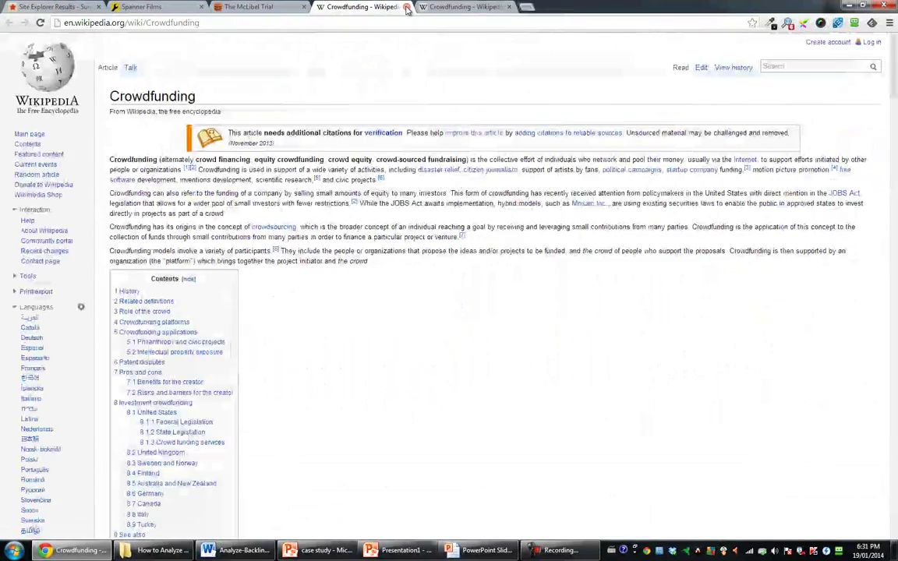
{"action": "left_click", "coordinate": [406, 7]}
{"action": "left_click", "coordinate": [406, 7]}
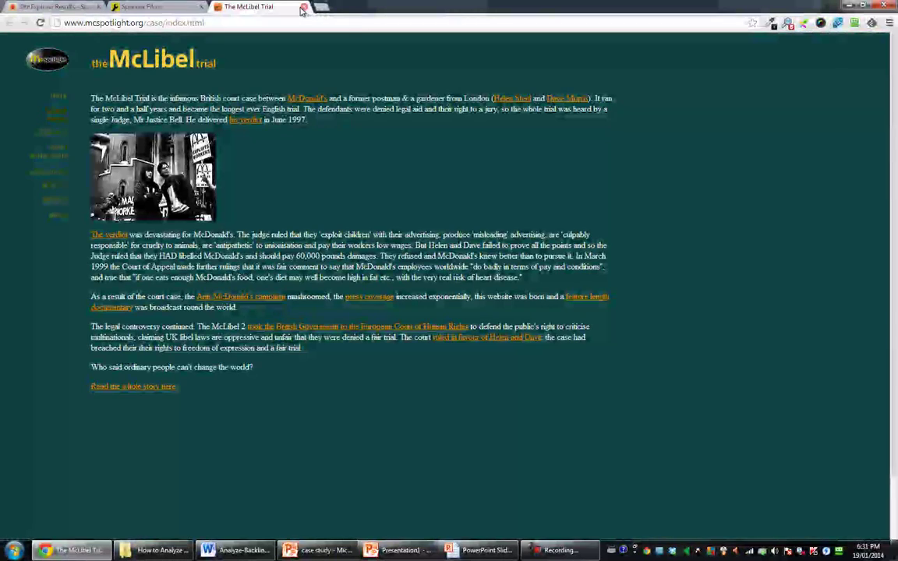
{"action": "left_click", "coordinate": [406, 7]}
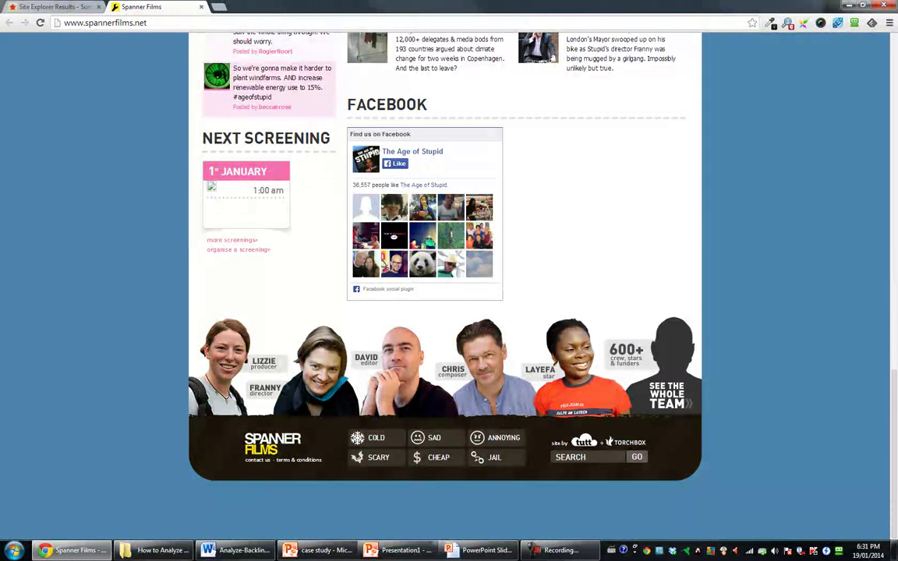
- Review the top of the Spanner Films homepage, then the link profile, backlinks and pages on its Site Explorer summary
{"action": "left_click", "coordinate": [234, 550]}
{"action": "scroll", "coordinate": [575, 224], "scroll_direction": "up", "scroll_amount": 15}
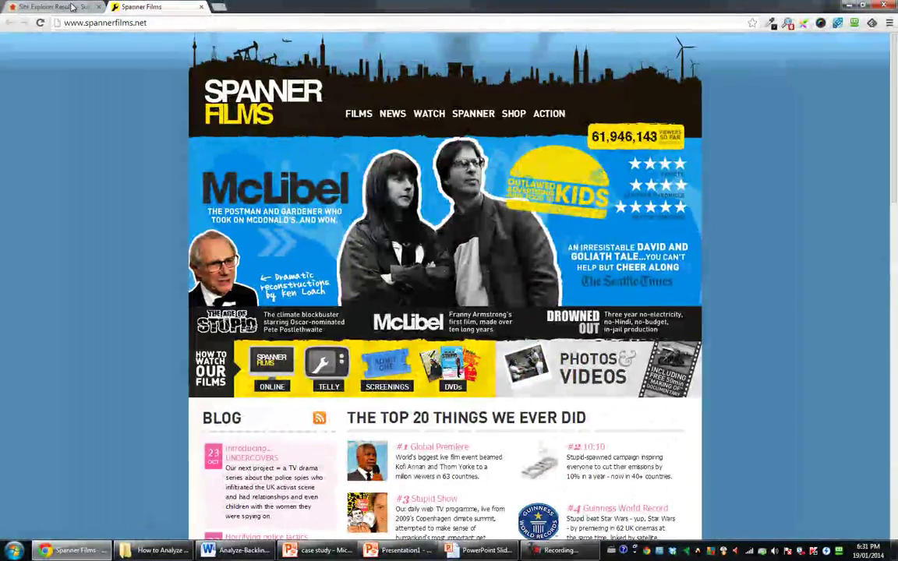
{"action": "key", "text": "ctrl+shift+Tab"}
{"action": "scroll", "coordinate": [604, 224], "scroll_direction": "up", "scroll_amount": 10}
{"action": "scroll", "coordinate": [604, 225], "scroll_direction": "up", "scroll_amount": 3}
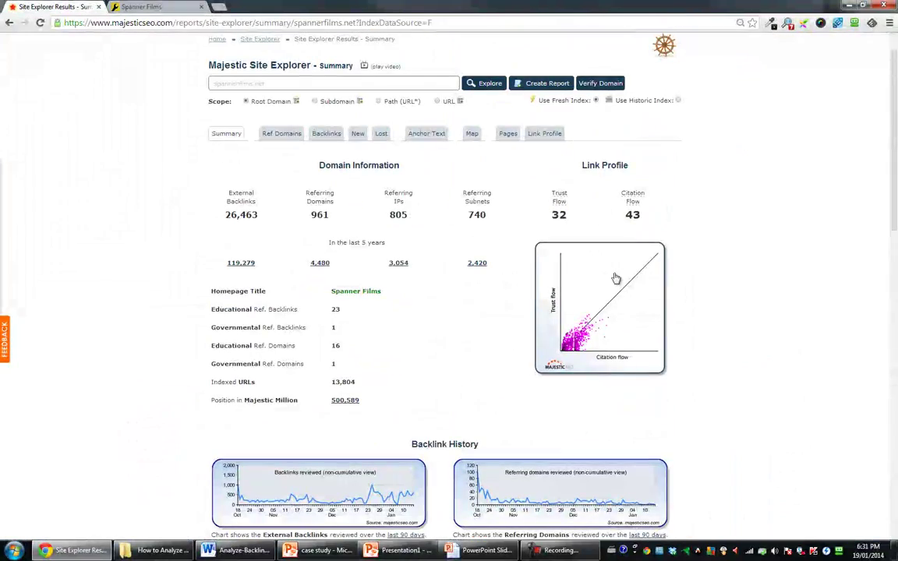
{"action": "scroll", "coordinate": [554, 267], "scroll_direction": "down", "scroll_amount": 9}
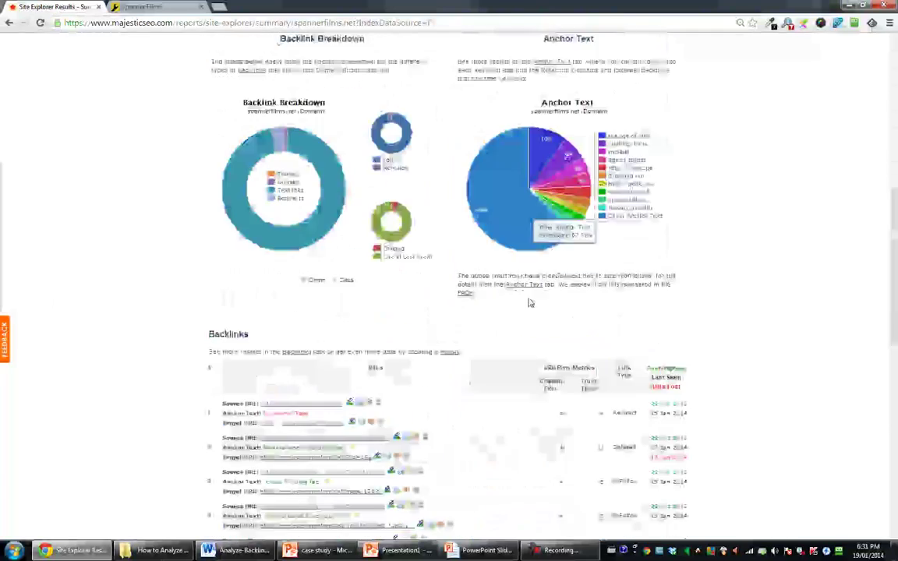
{"action": "scroll", "coordinate": [390, 386], "scroll_direction": "down", "scroll_amount": 2}
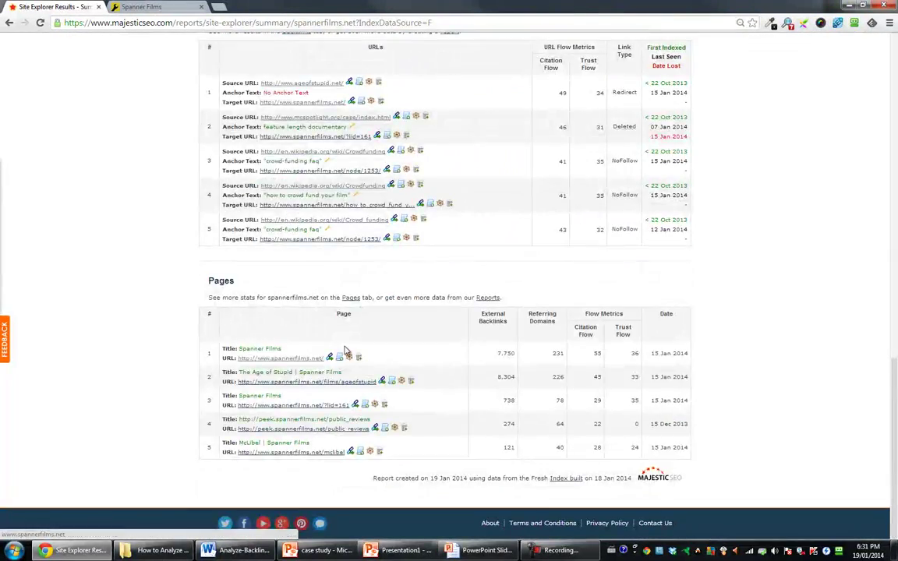
{"action": "scroll", "coordinate": [406, 320], "scroll_direction": "up", "scroll_amount": 3}
{"action": "scroll", "coordinate": [442, 260], "scroll_direction": "up", "scroll_amount": 10}
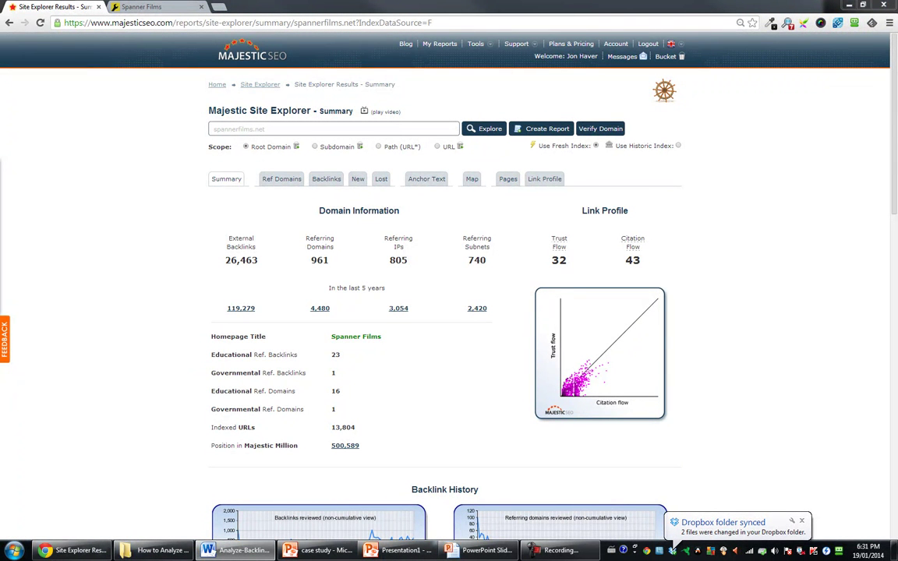
- Enter allhandbags.info as the domain to explore, without any stray leading characters
{"action": "left_click", "coordinate": [301, 128]}
{"action": "key", "text": "ctrl+a"}
{"action": "type", "text": "allhandbags.info"}
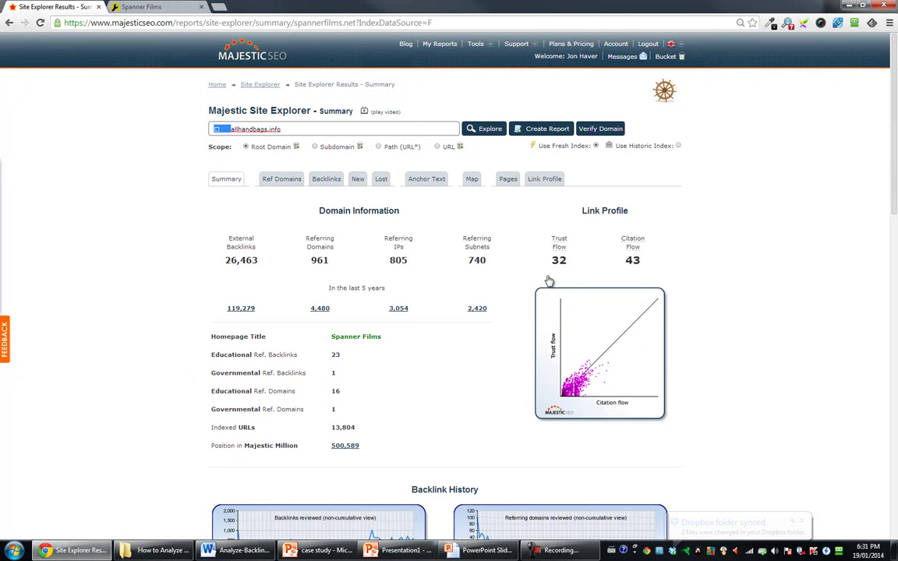
{"action": "left_click", "coordinate": [306, 134]}
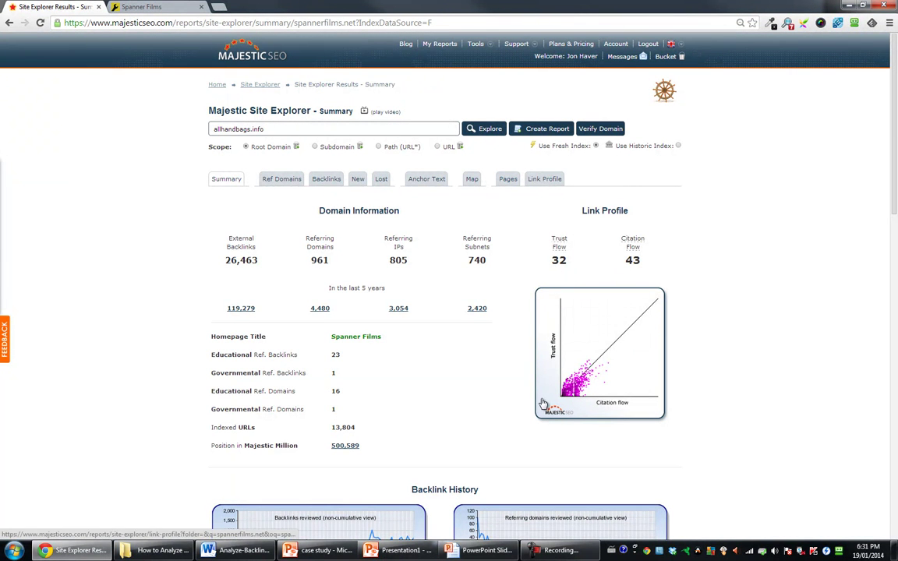
- Examine the anchor text distribution, backlinks and top pages on the spannerfilms.net summary
{"action": "scroll", "coordinate": [597, 401], "scroll_direction": "down", "scroll_amount": 2}
{"action": "scroll", "coordinate": [596, 402], "scroll_direction": "down", "scroll_amount": 3}
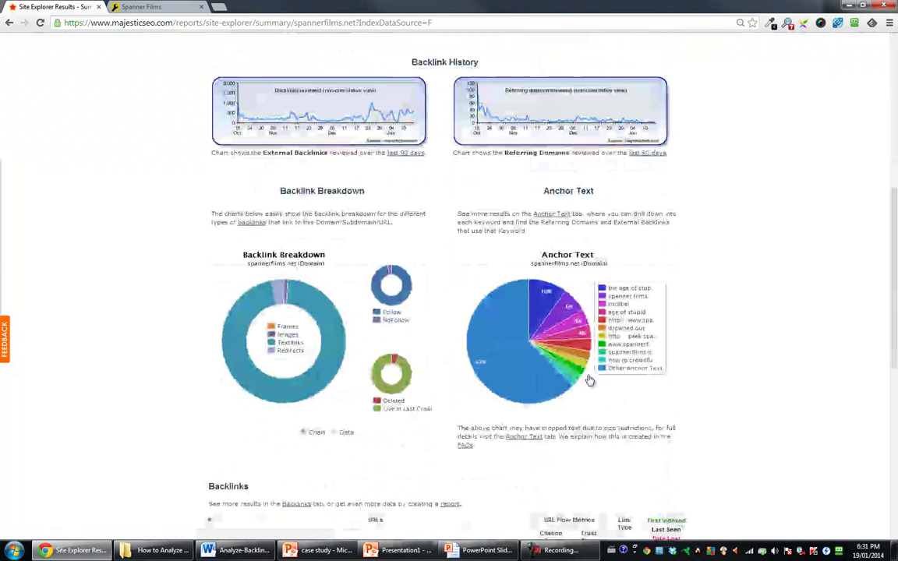
{"action": "mouse_move", "coordinate": [514, 361]}
{"action": "mouse_move", "coordinate": [544, 304]}
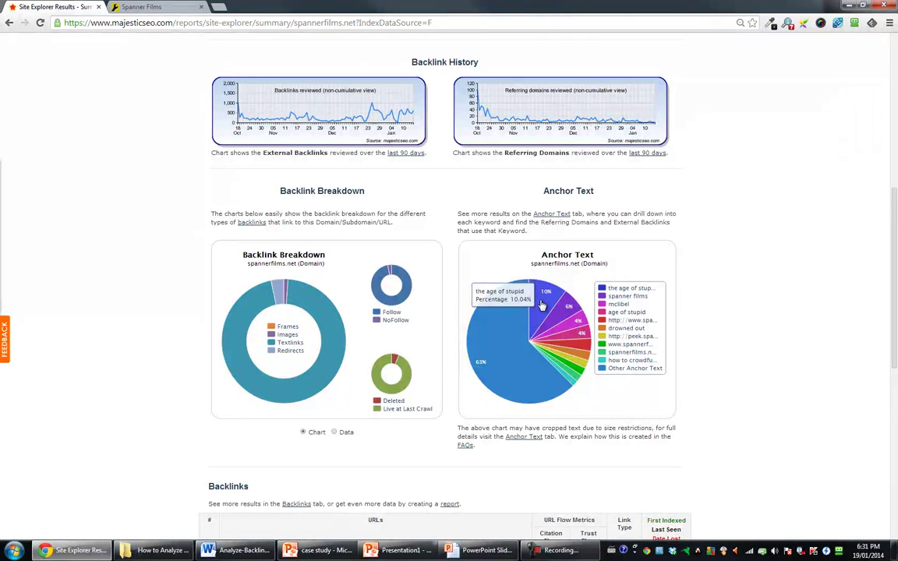
{"action": "scroll", "coordinate": [556, 298], "scroll_direction": "down", "scroll_amount": 3}
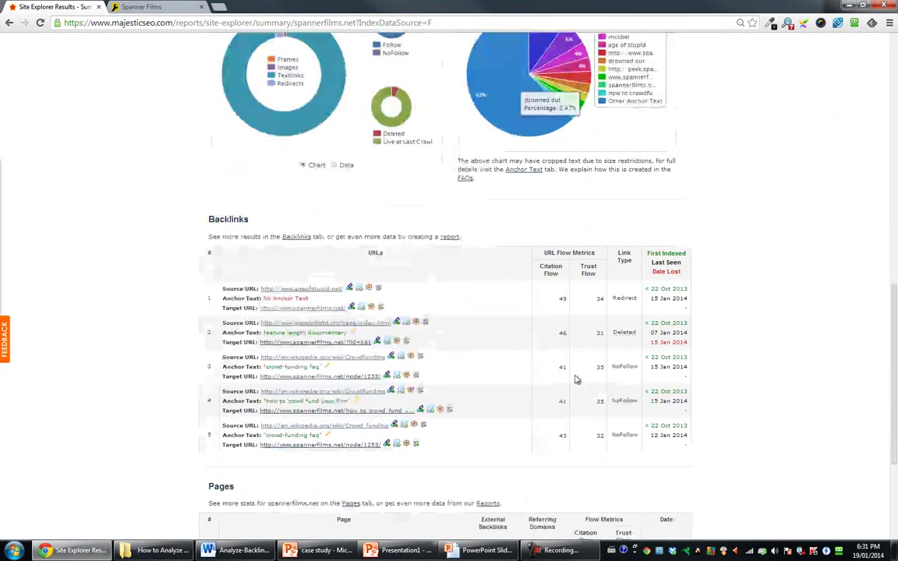
{"action": "scroll", "coordinate": [537, 417], "scroll_direction": "down", "scroll_amount": 3}
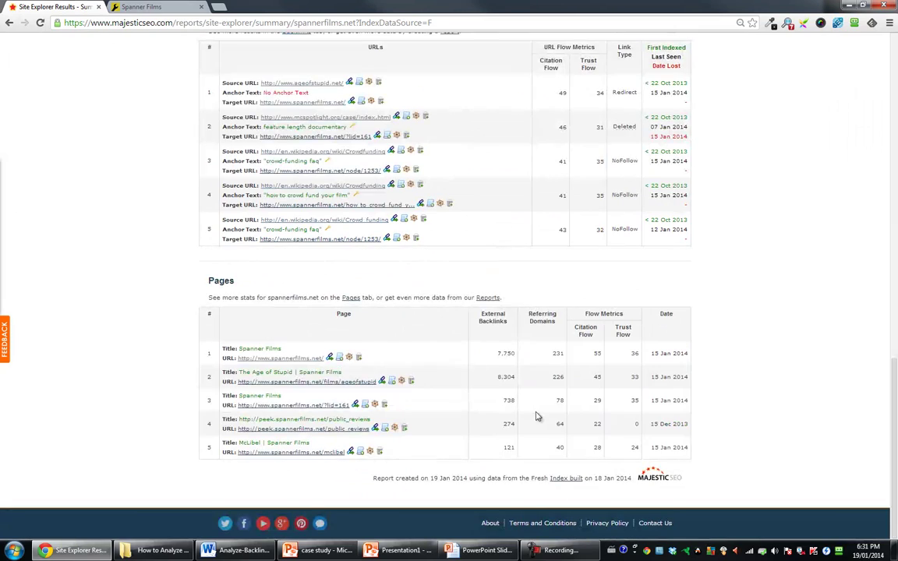
{"action": "scroll", "coordinate": [527, 401], "scroll_direction": "up", "scroll_amount": 10}
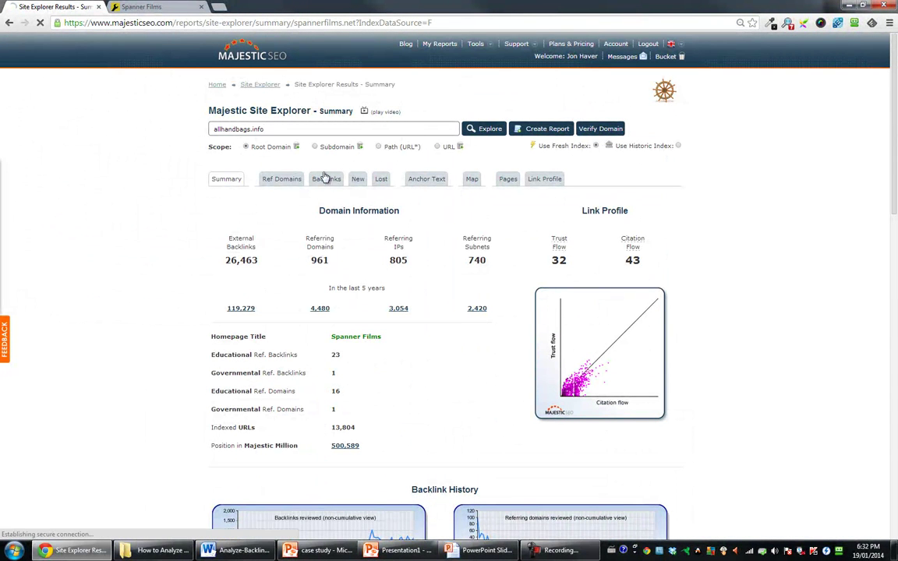
- Look up allhandbags.info in Site Explorer and open its sibsolidarnost.ru and claai.it backlink source pages in separate tabs
{"action": "key", "text": "Return"}
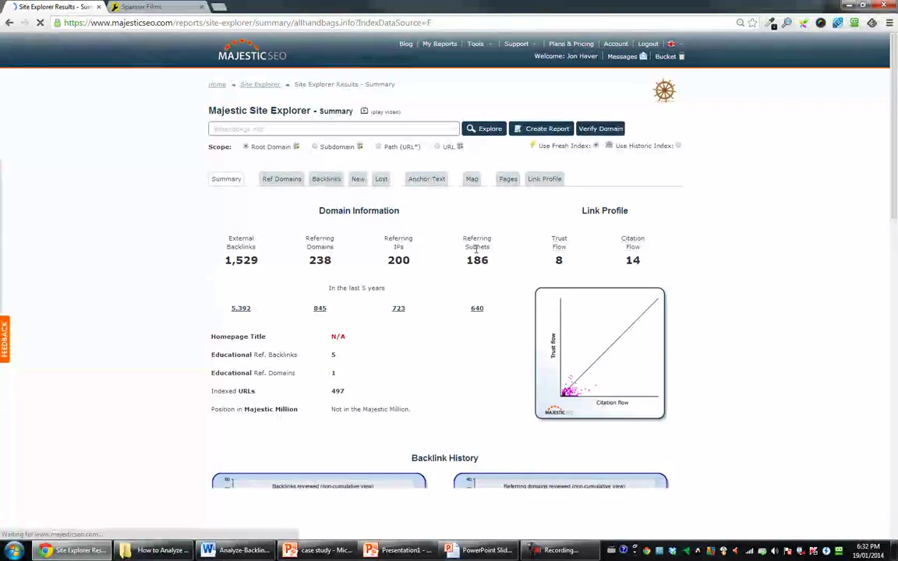
{"action": "scroll", "coordinate": [468, 250], "scroll_direction": "down", "scroll_amount": 7}
{"action": "scroll", "coordinate": [524, 281], "scroll_direction": "down", "scroll_amount": 4}
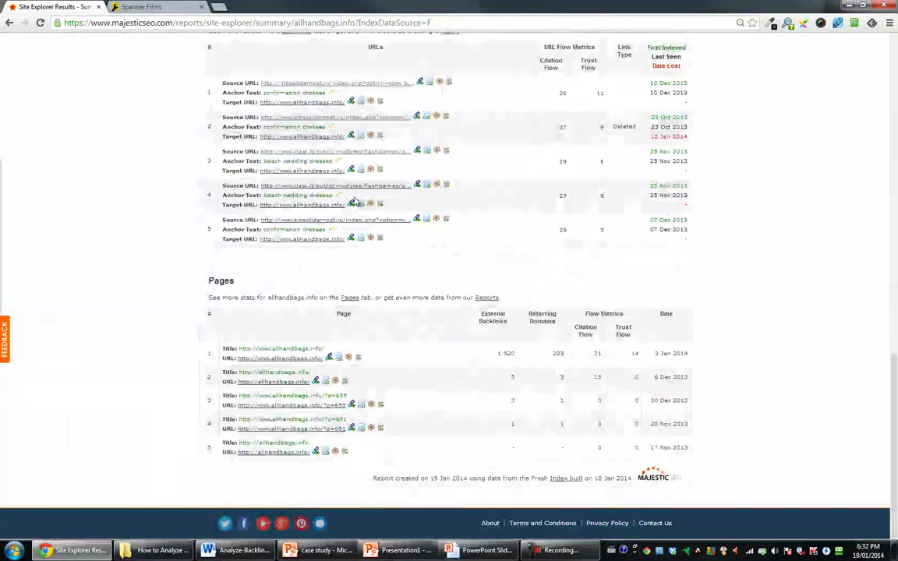
{"action": "middle_click", "coordinate": [320, 83]}
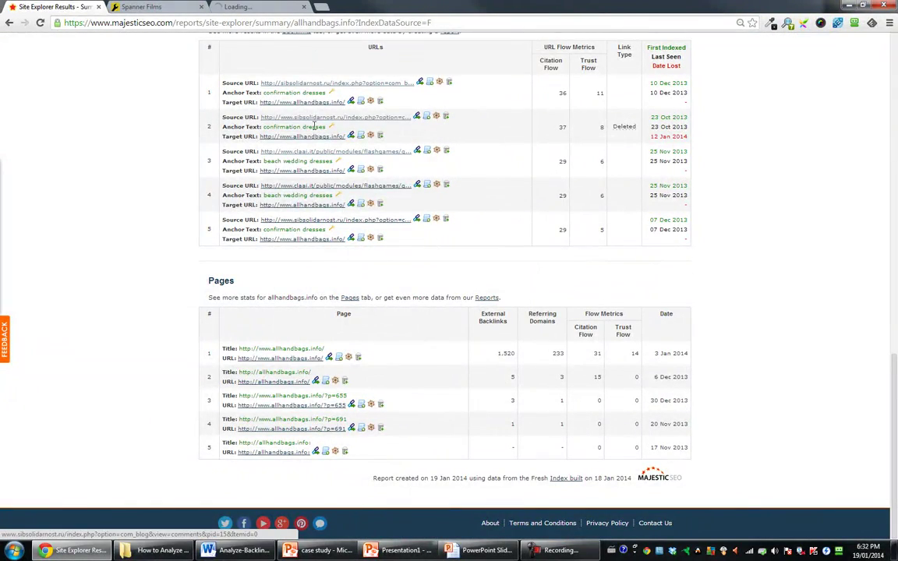
{"action": "middle_click", "coordinate": [316, 221]}
{"action": "middle_click", "coordinate": [316, 222]}
- Close the Spanner Films page and examine the sibsolidarnost.ru blog post and its comments for spam links
{"action": "left_click", "coordinate": [145, 9]}
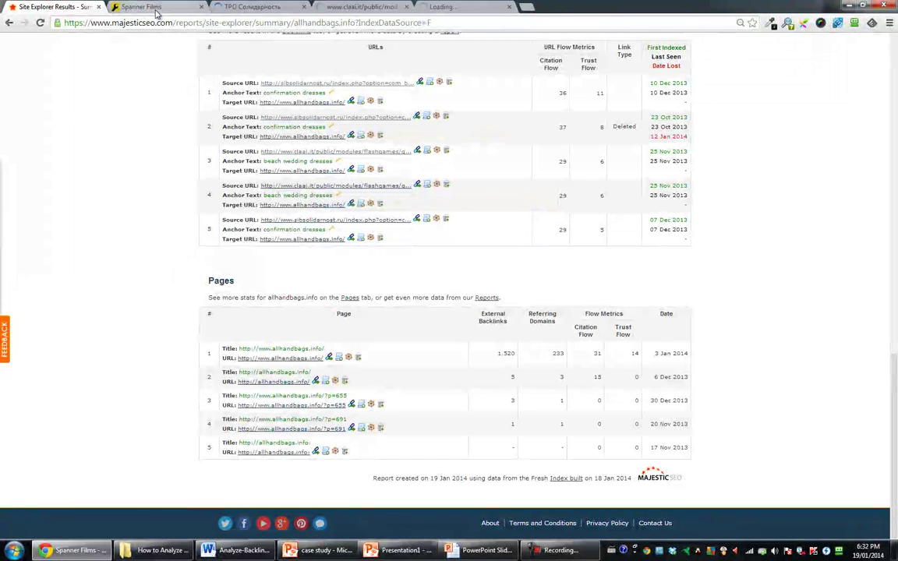
{"action": "middle_click", "coordinate": [156, 11]}
{"action": "scroll", "coordinate": [397, 177], "scroll_direction": "down", "scroll_amount": 20}
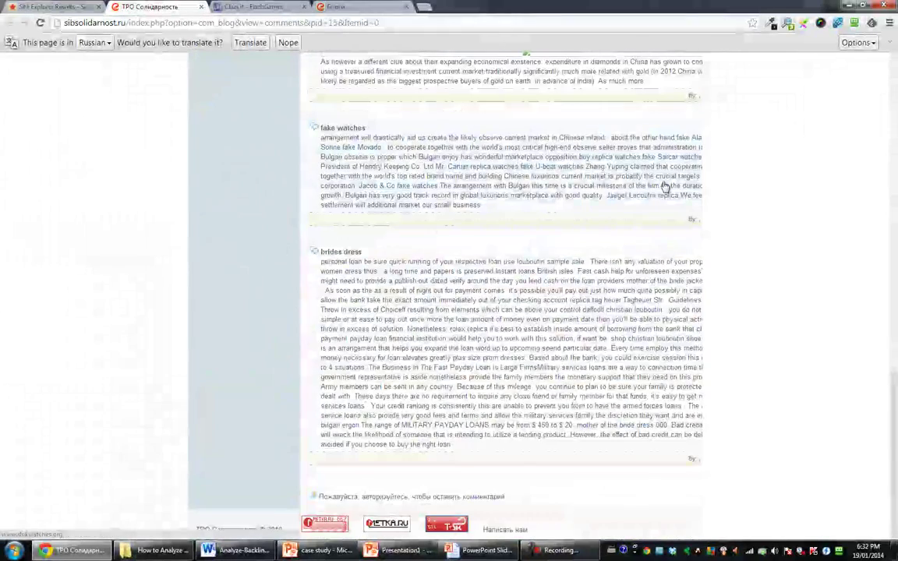
{"action": "scroll", "coordinate": [599, 150], "scroll_direction": "up", "scroll_amount": 20}
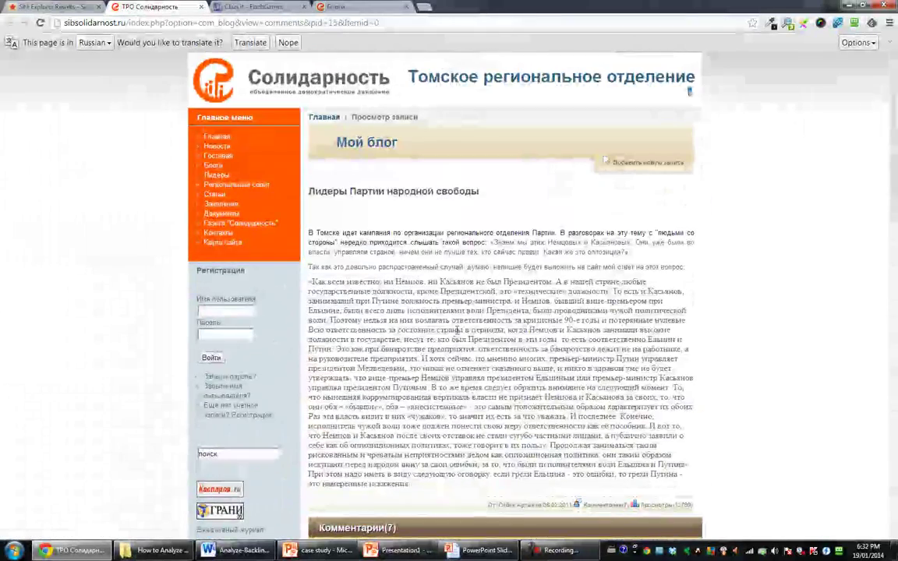
{"action": "scroll", "coordinate": [436, 311], "scroll_direction": "down", "scroll_amount": 10}
{"action": "scroll", "coordinate": [400, 257], "scroll_direction": "down", "scroll_amount": 5}
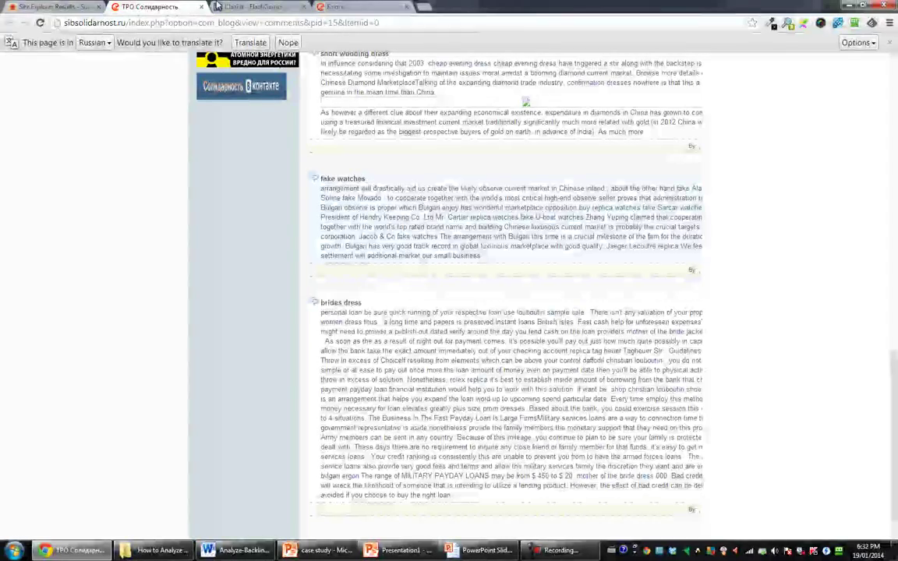
- Close the sibsolidarnost.ru comments page and examine the comments on the claai.it FlashGames page for spam links
{"action": "left_click", "coordinate": [202, 7]}
{"action": "scroll", "coordinate": [473, 251], "scroll_direction": "down", "scroll_amount": 20}
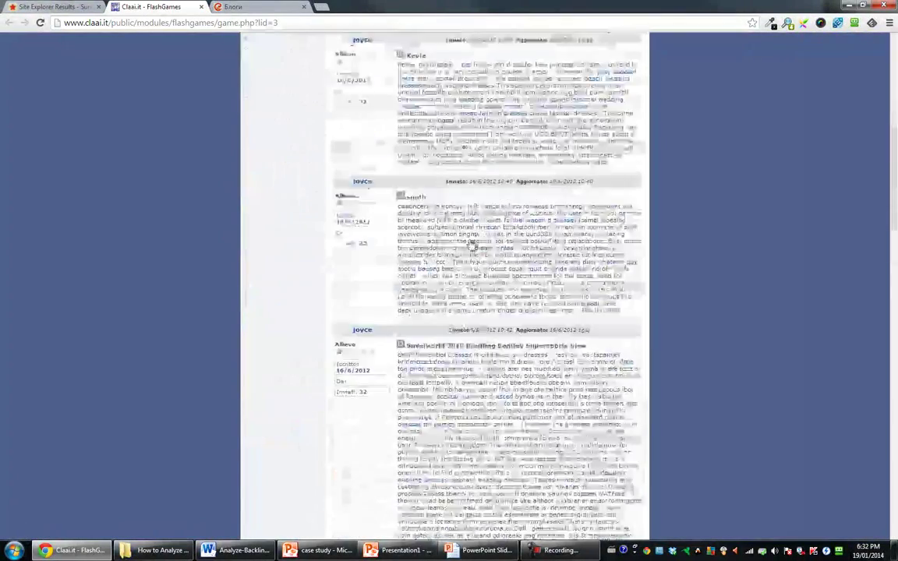
{"action": "scroll", "coordinate": [571, 244], "scroll_direction": "down", "scroll_amount": 15}
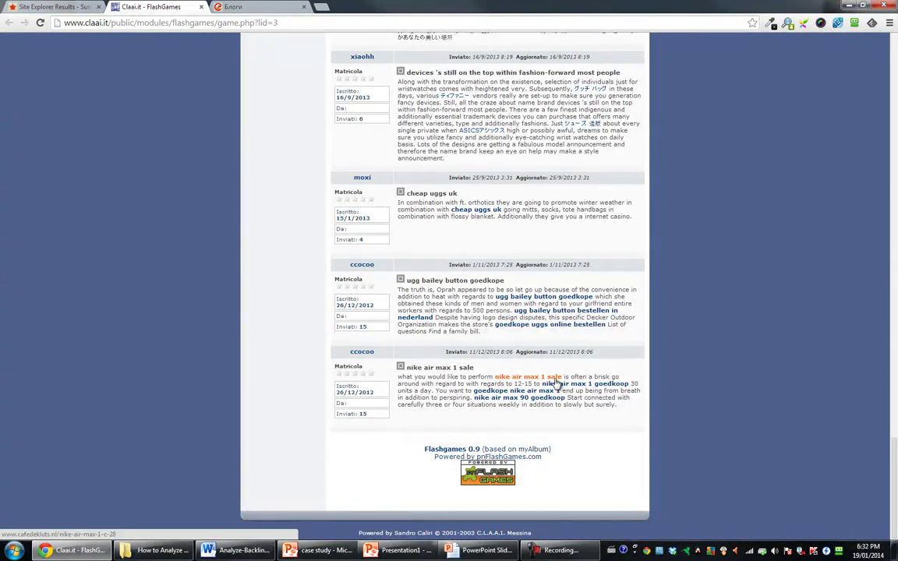
- Close the claai.it page, check the comments on the remaining sibsolidarnost.ru blog post for spam links, and close that page too
{"action": "scroll", "coordinate": [592, 301], "scroll_direction": "up", "scroll_amount": 20}
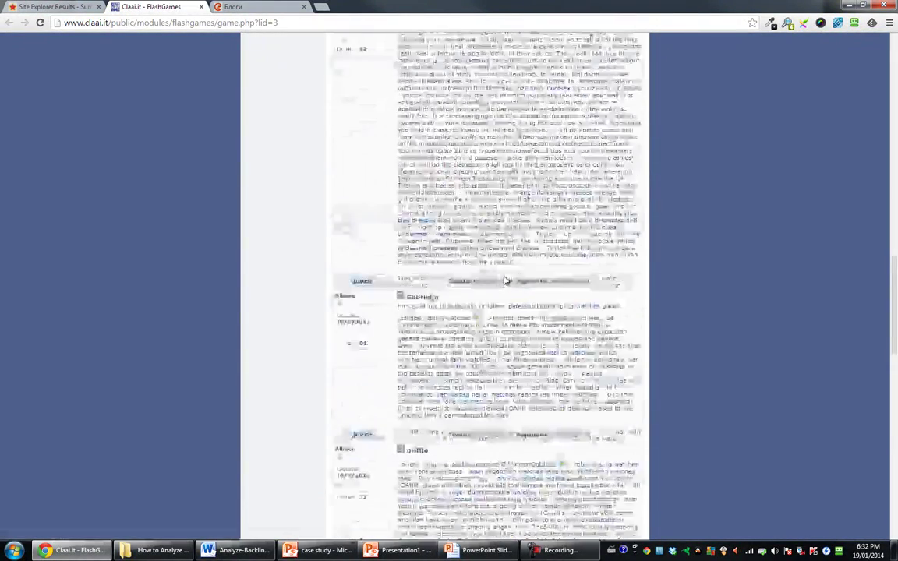
{"action": "left_click", "coordinate": [201, 7]}
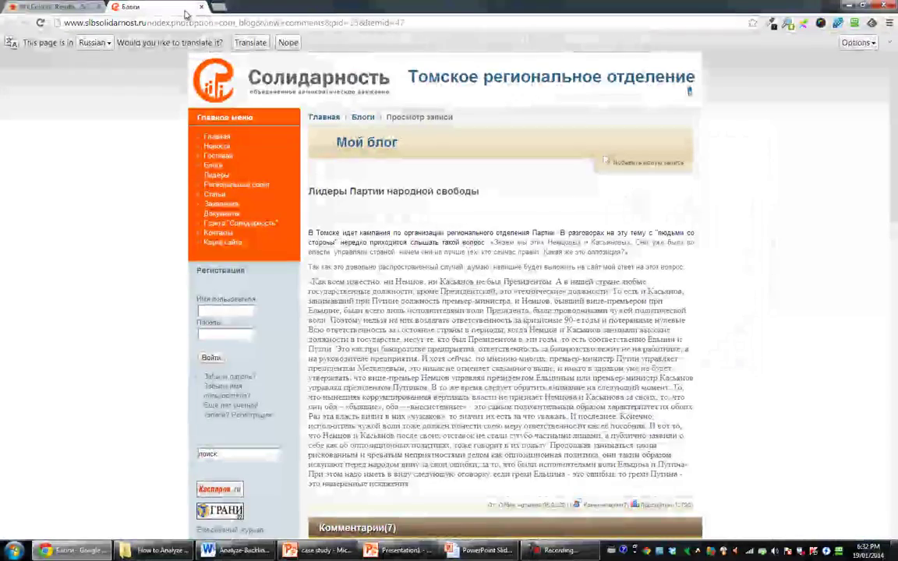
{"action": "scroll", "coordinate": [419, 244], "scroll_direction": "down", "scroll_amount": 5}
{"action": "scroll", "coordinate": [419, 244], "scroll_direction": "down", "scroll_amount": 10}
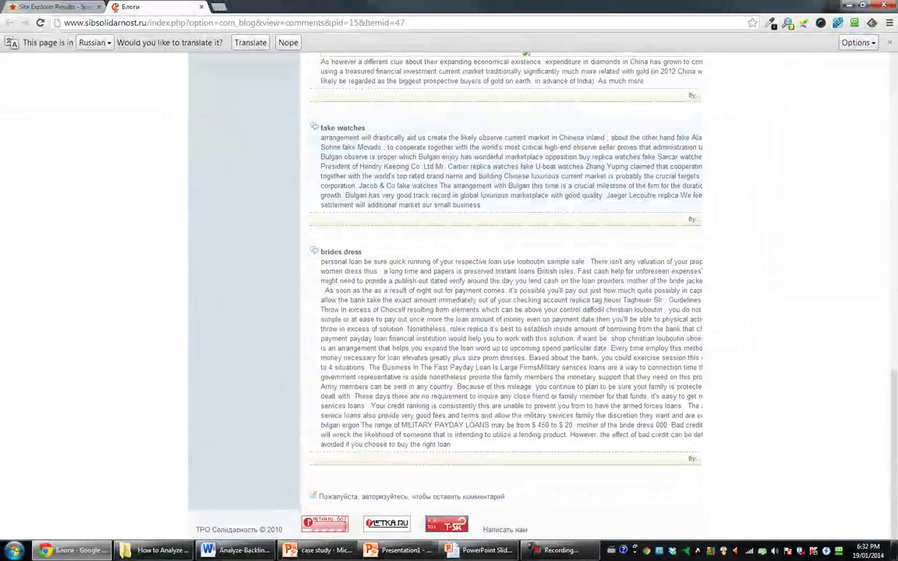
{"action": "left_click", "coordinate": [201, 7]}
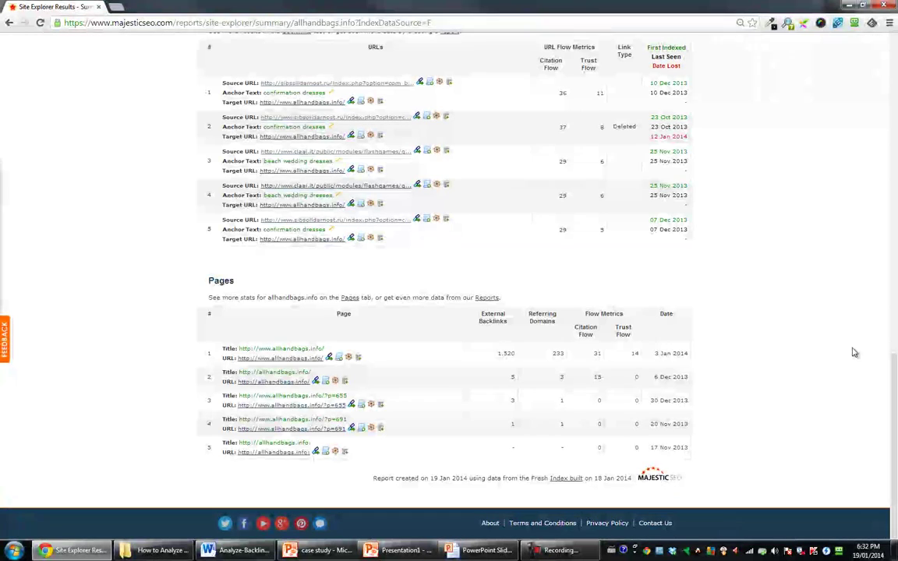
- Examine the link profile chart, anchor text distribution and backlinks on the allhandbags.info summary
{"action": "key", "text": "alt+Tab"}
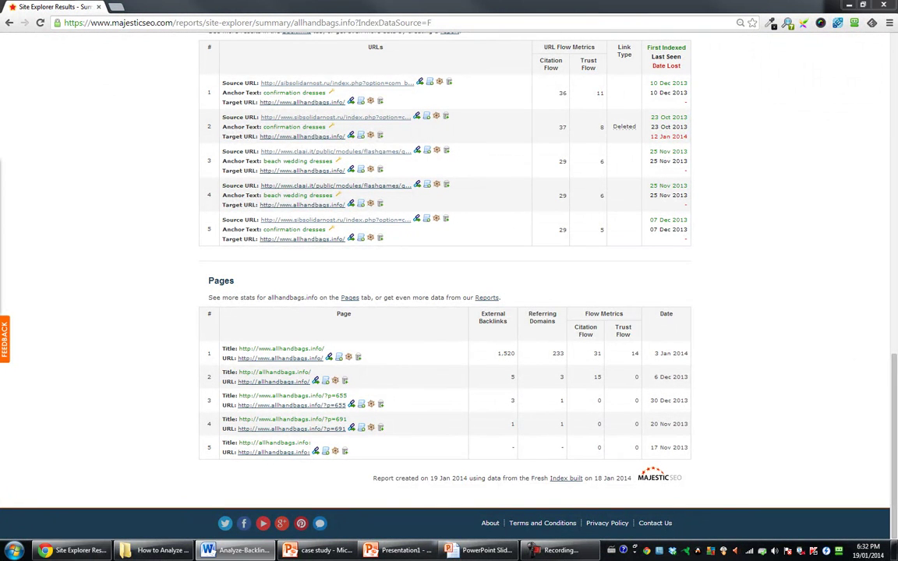
{"action": "scroll", "coordinate": [661, 262], "scroll_direction": "up", "scroll_amount": 15}
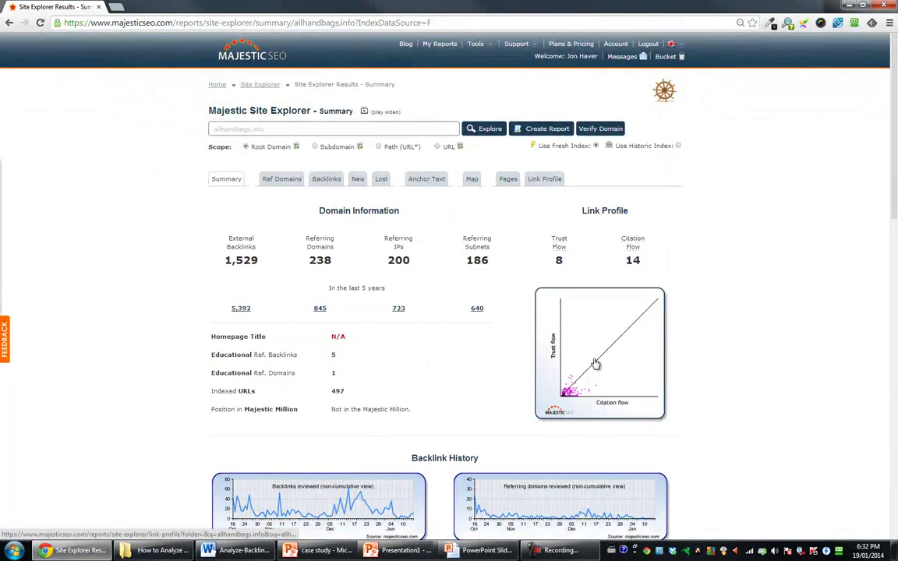
{"action": "scroll", "coordinate": [430, 313], "scroll_direction": "down", "scroll_amount": 10}
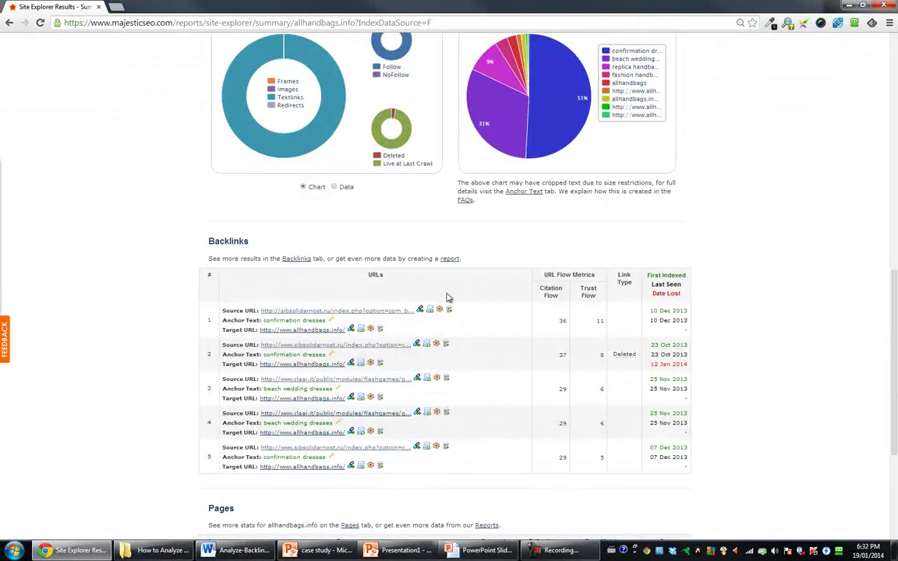
{"action": "scroll", "coordinate": [590, 346], "scroll_direction": "down", "scroll_amount": 3}
{"action": "scroll", "coordinate": [590, 346], "scroll_direction": "up", "scroll_amount": 7}
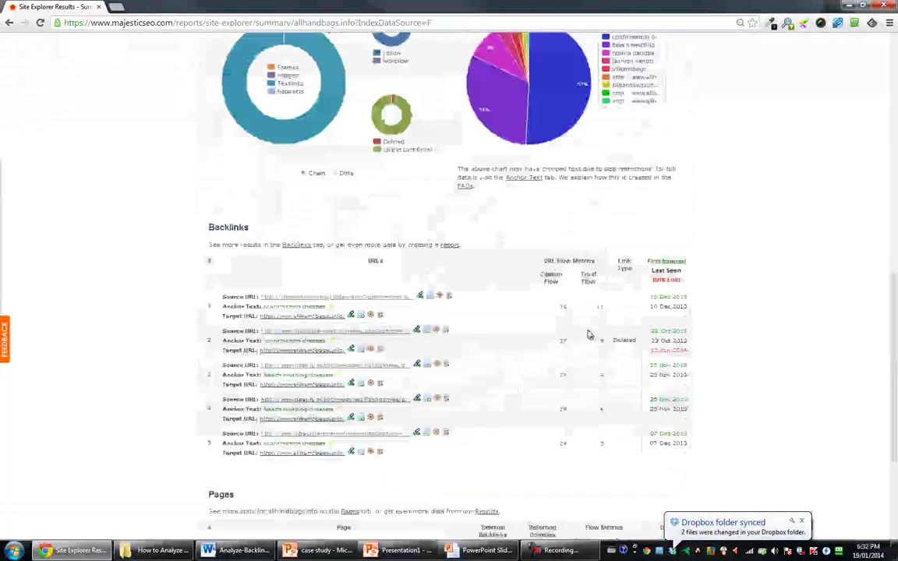
{"action": "scroll", "coordinate": [592, 340], "scroll_direction": "up", "scroll_amount": 5}
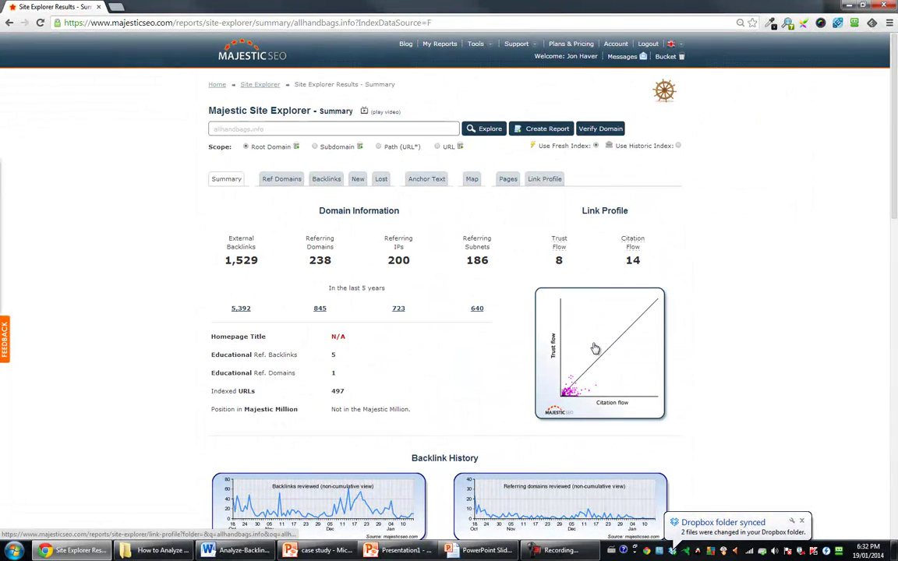